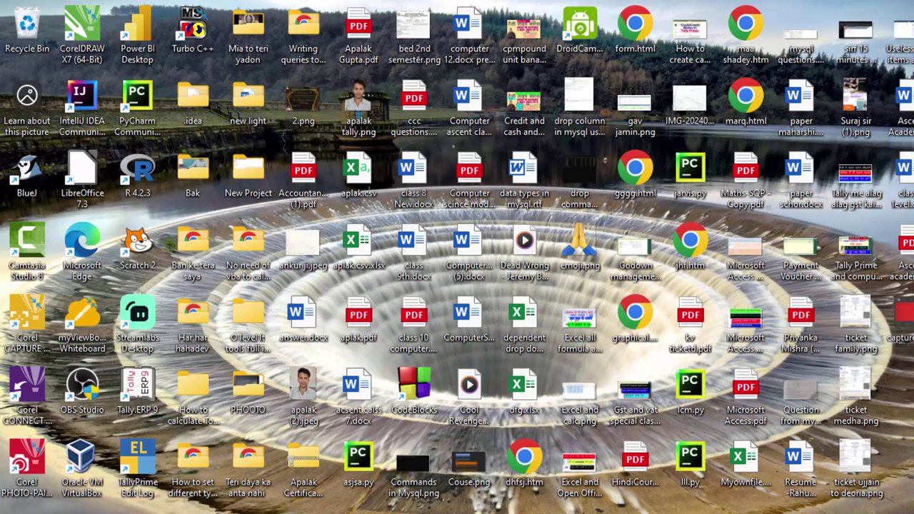
Step: Launch Microsoft Access by searching 'acc' from the Start menu
{"action": "key", "text": "super"}
{"action": "type", "text": "acc"}
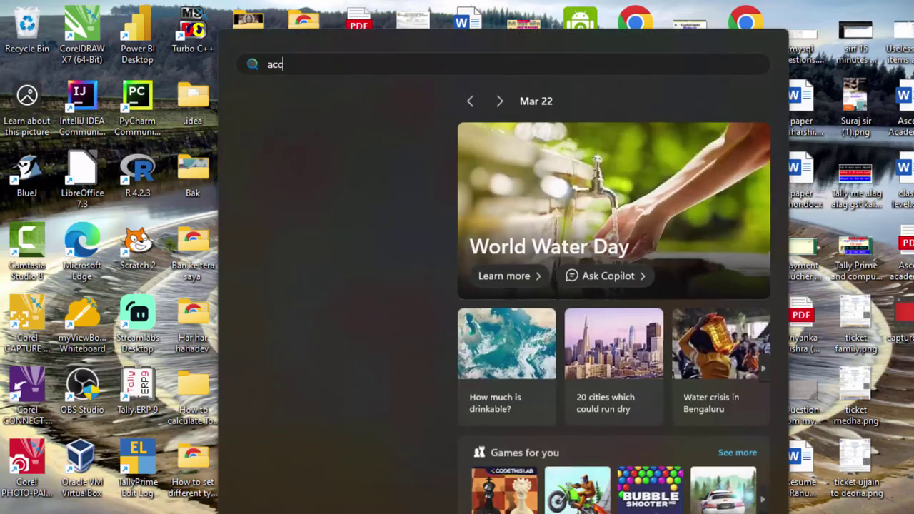
{"action": "left_click", "coordinate": [300, 170]}
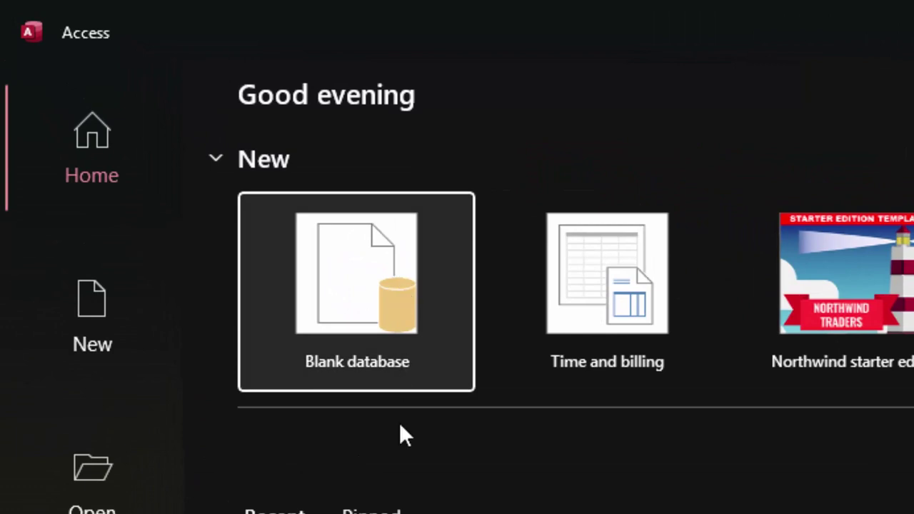
Step: Create blank database Database286, discard Table1, and open a new query in SQL view
{"action": "left_click", "coordinate": [386, 375]}
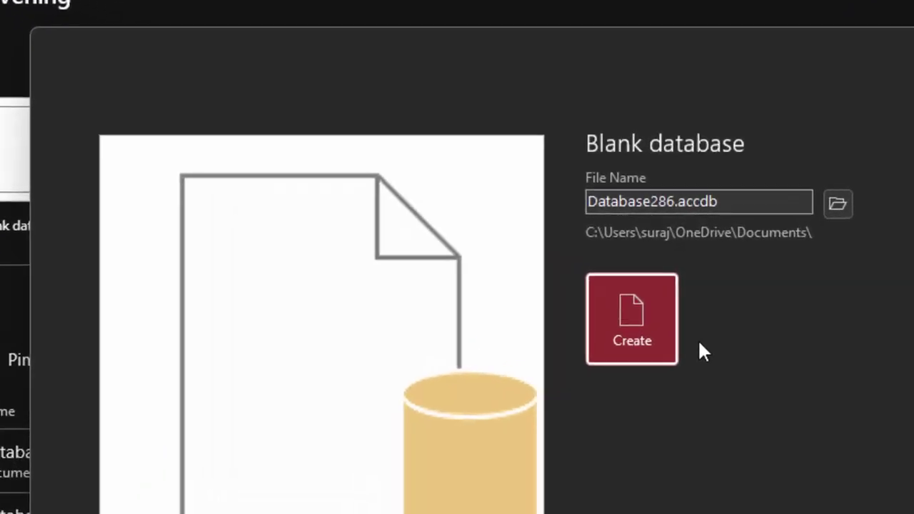
{"action": "left_click", "coordinate": [648, 286]}
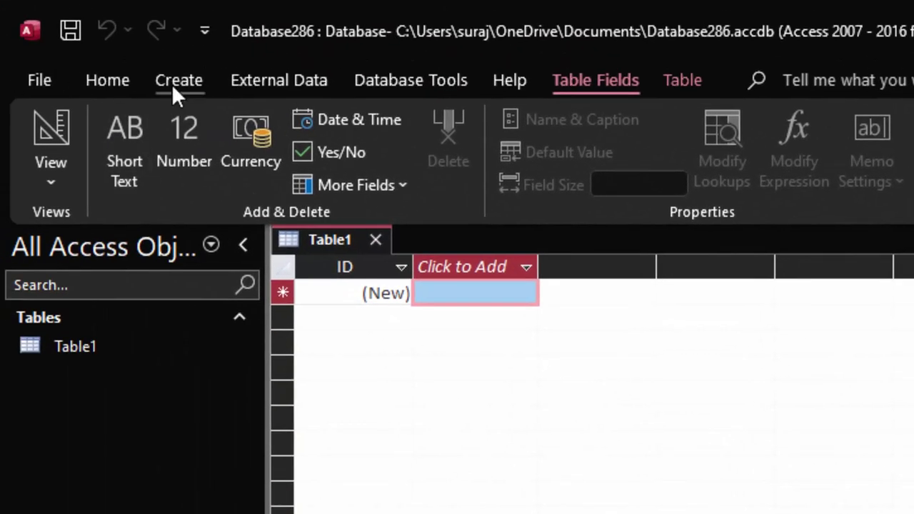
{"action": "left_click", "coordinate": [171, 84]}
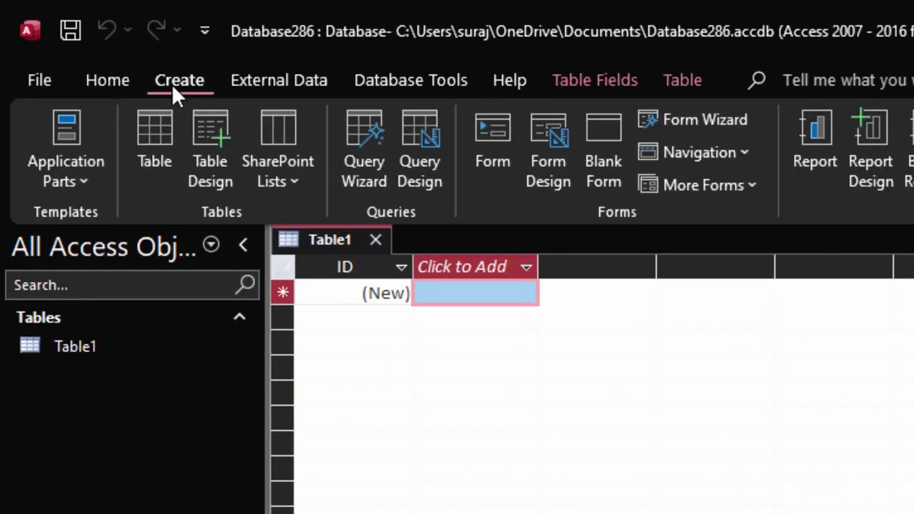
{"action": "left_click", "coordinate": [376, 240]}
{"action": "left_click", "coordinate": [412, 139]}
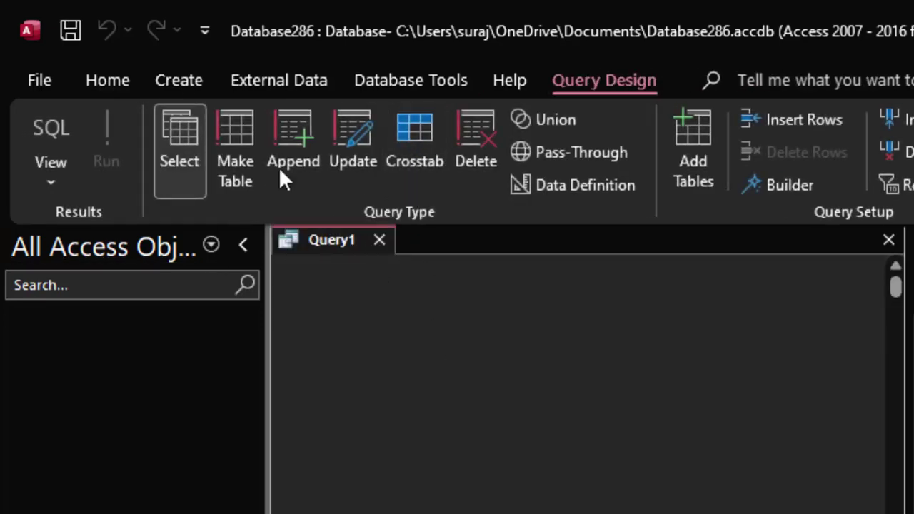
{"action": "left_click", "coordinate": [41, 127]}
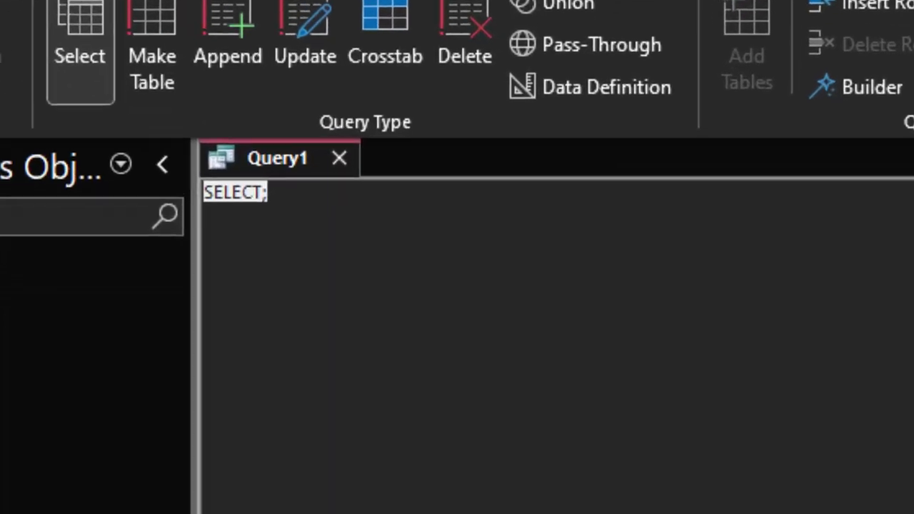
Step: Replace SELECT; with create table shop(Name_of_product varchar(20),Price currency,Unit float);
{"action": "key", "text": "BackSpace"}
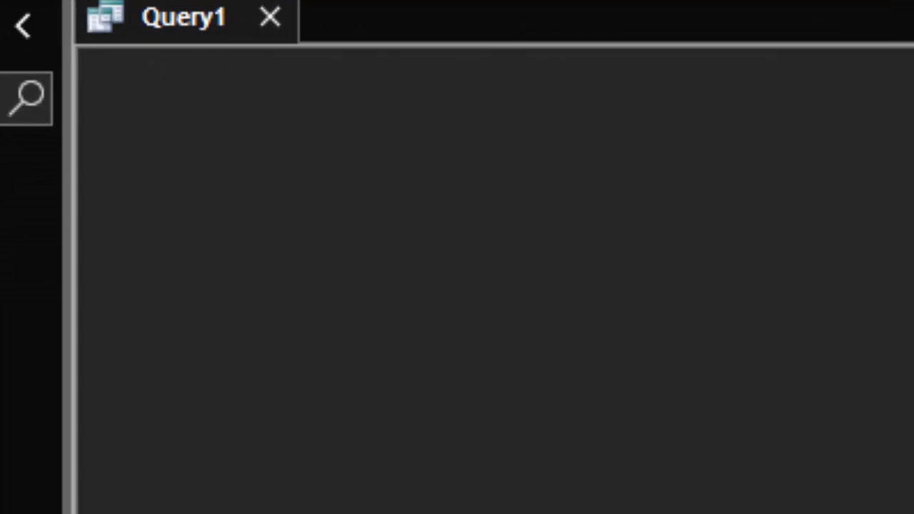
{"action": "type", "text": "creat"}
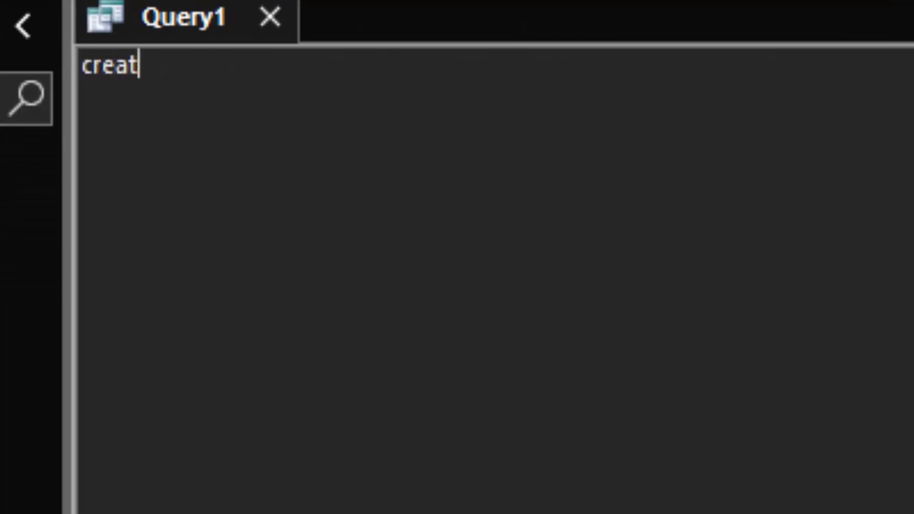
{"action": "type", "text": "e table "}
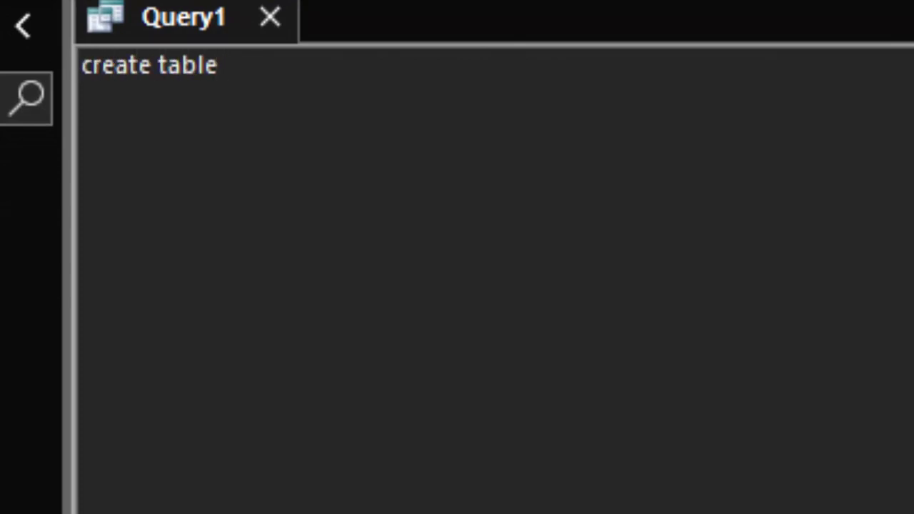
{"action": "type", "text": "S"}
{"action": "type", "text": "p"}
{"action": "key", "text": "BackSpace"}
{"action": "key", "text": "BackSpace"}
{"action": "type", "text": "shopt"}
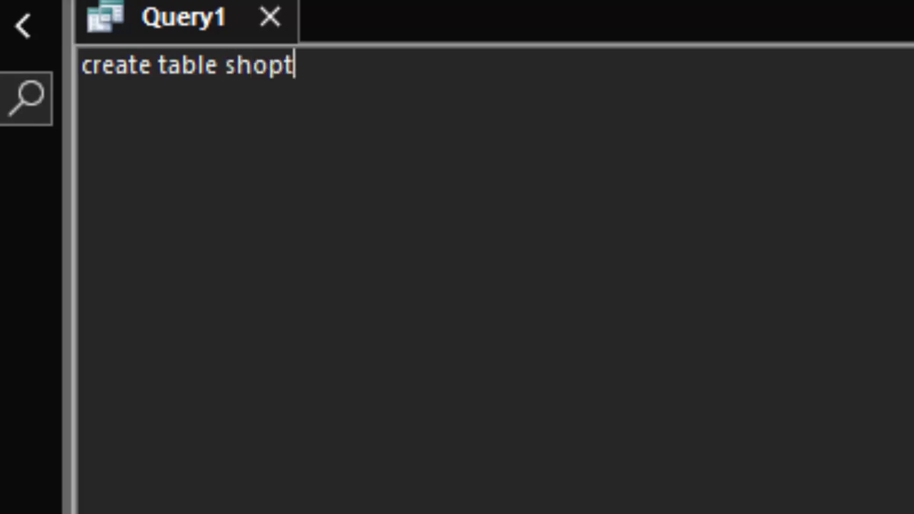
{"action": "key", "text": "BackSpace"}
{"action": "type", "text": "("}
{"action": "type", "text": "Nam"}
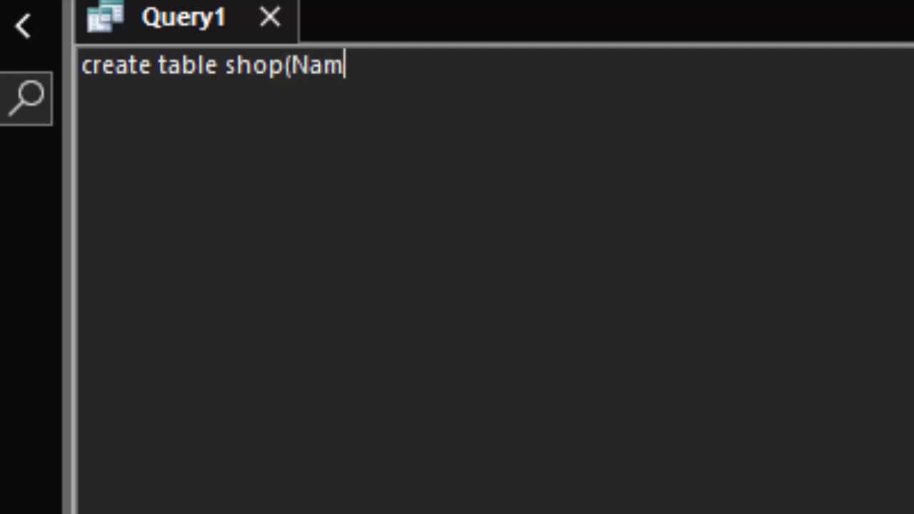
{"action": "type", "text": "e_of"}
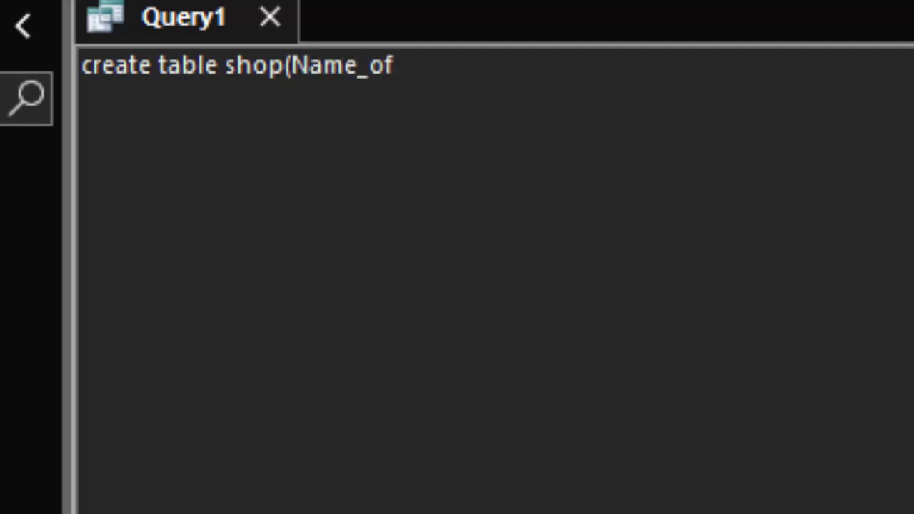
{"action": "type", "text": "_product "}
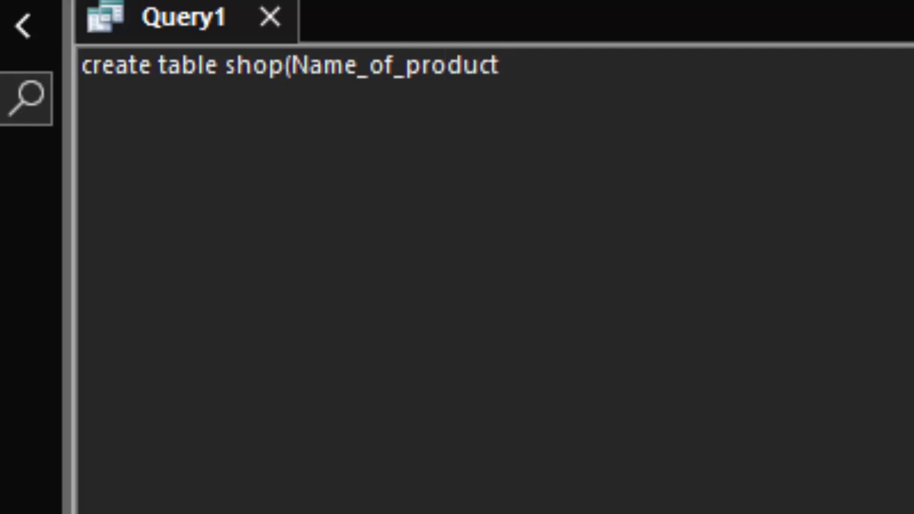
{"action": "type", "text": "varcha"}
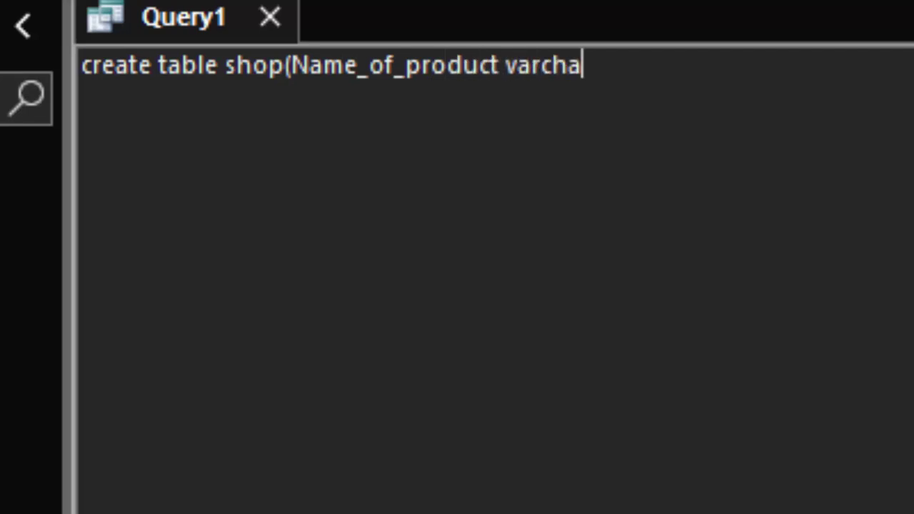
{"action": "type", "text": "r(20)"}
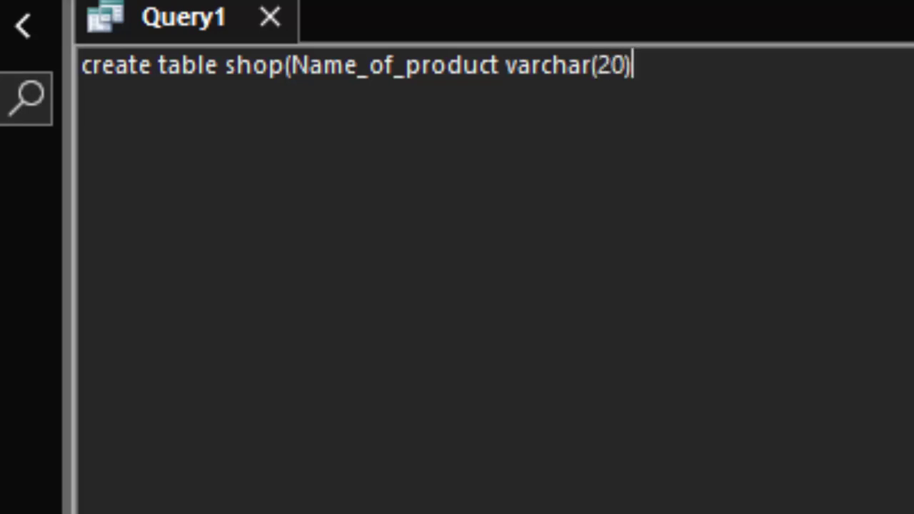
{"action": "type", "text": ","}
{"action": "type", "text": "Price "}
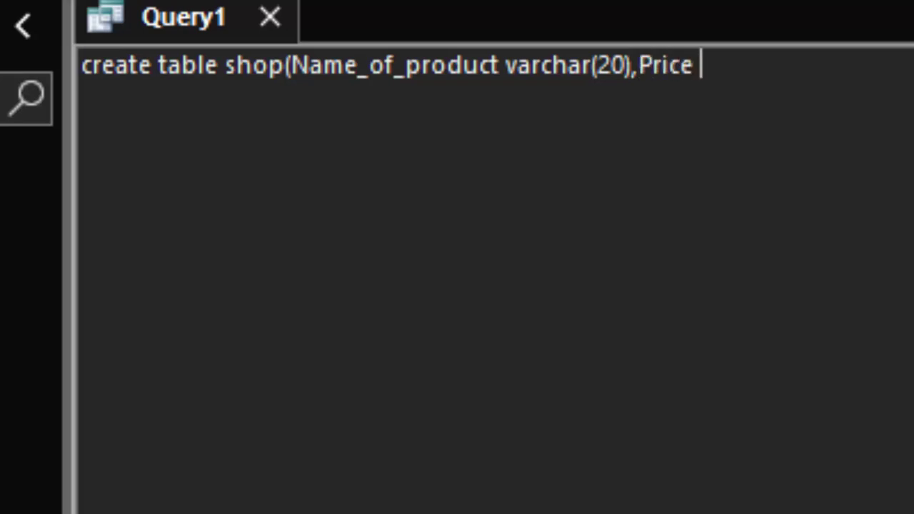
{"action": "type", "text": "curr"}
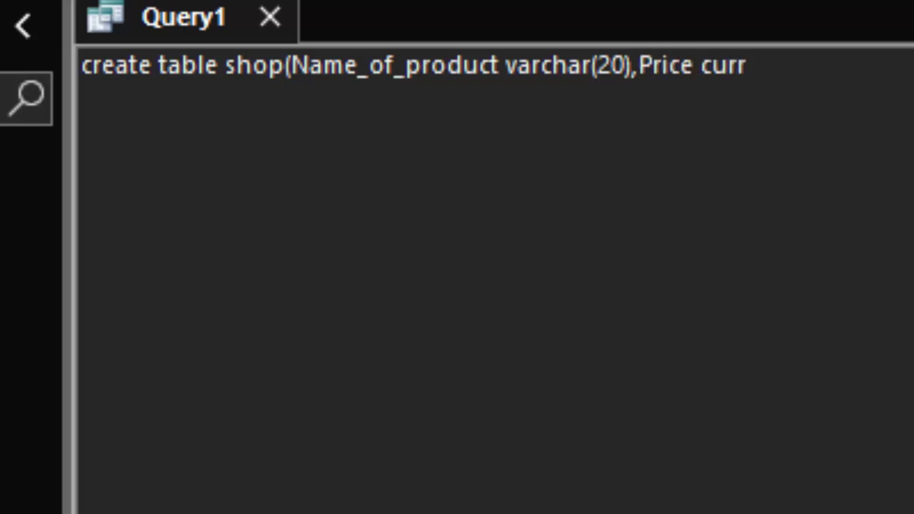
{"action": "type", "text": "ency"}
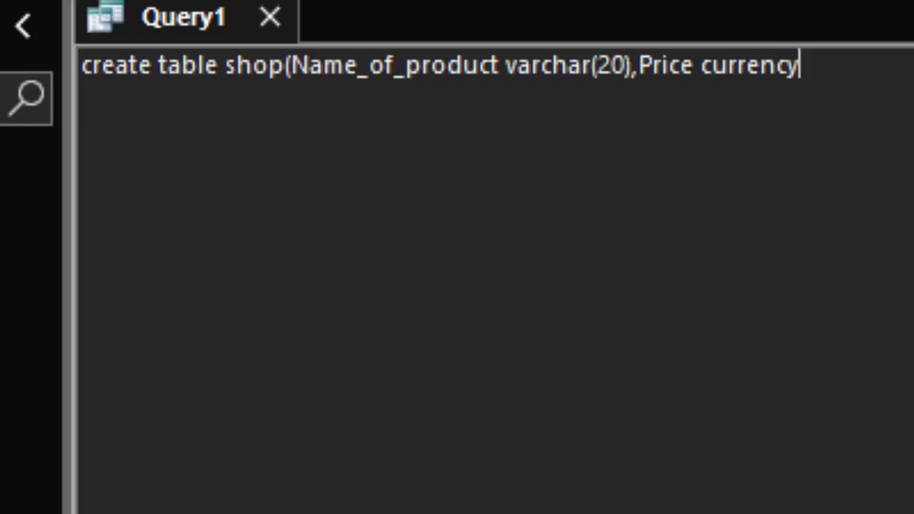
{"action": "type", "text": ","}
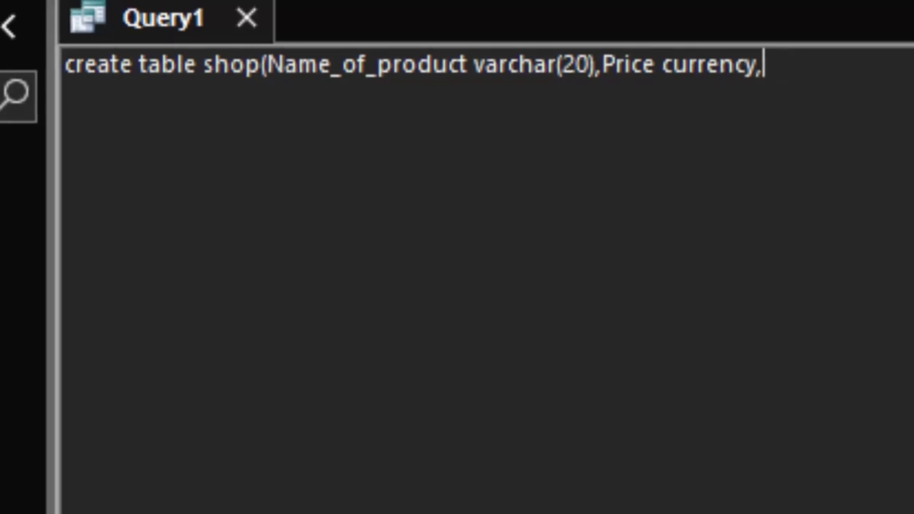
{"action": "type", "text": "Unit "}
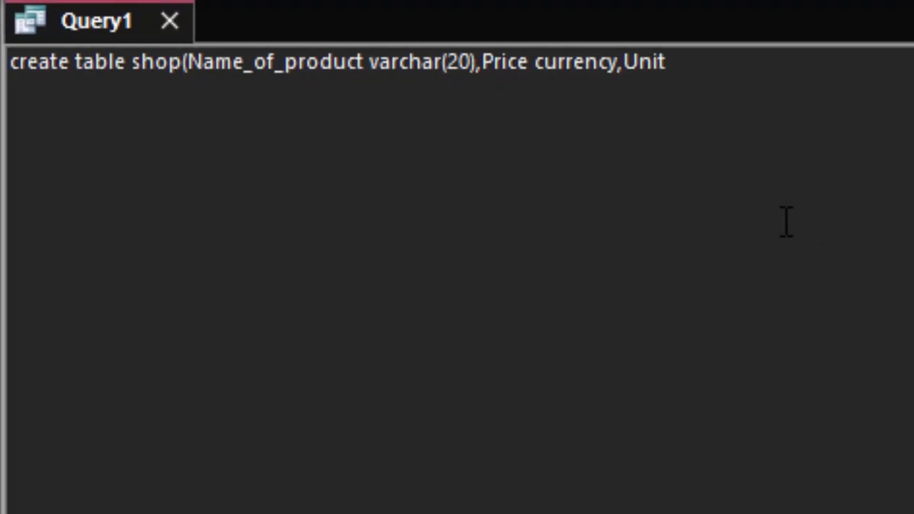
{"action": "type", "text": "float"}
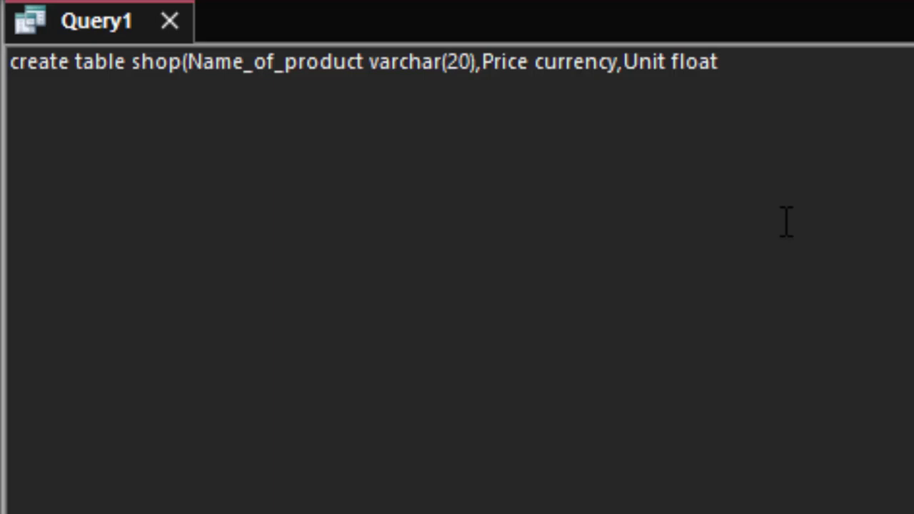
{"action": "type", "text": ")"}
{"action": "type", "text": ";"}
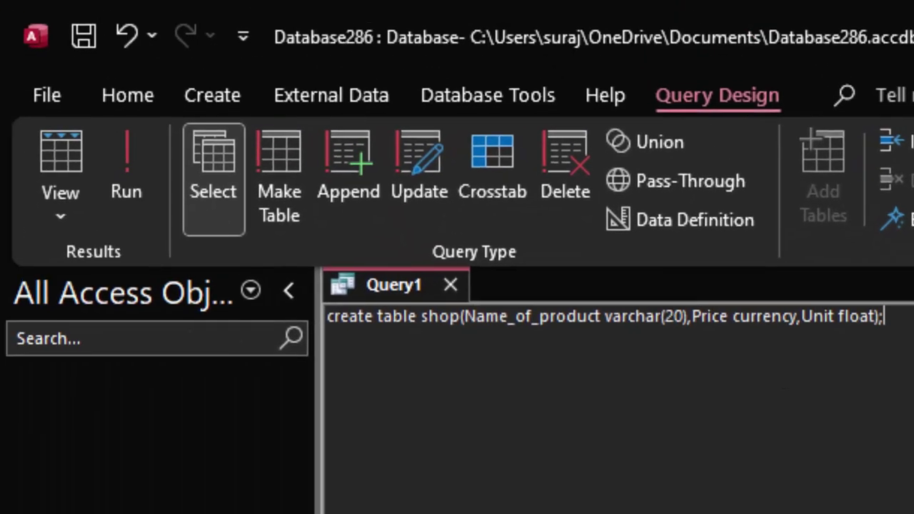
Step: Run the create-table statement and open the new shop table, widening its Name_of_product column
{"action": "left_click", "coordinate": [145, 178]}
{"action": "double_click", "coordinate": [58, 420]}
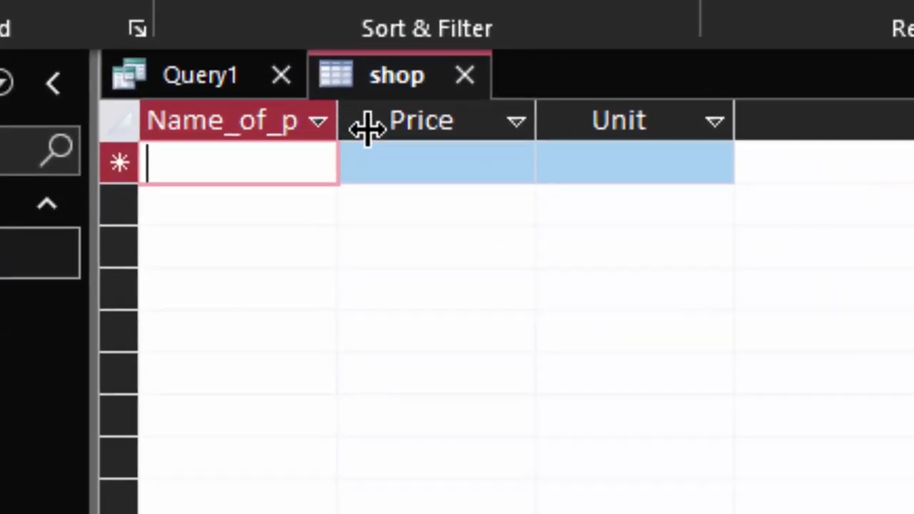
{"action": "left_click_drag", "start_coordinate": [421, 250], "coordinate": [513, 287]}
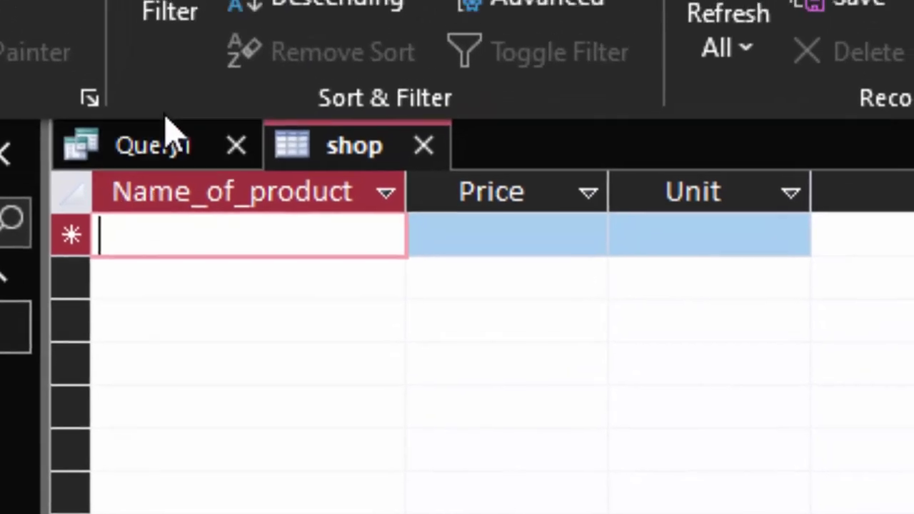
Step: Save the query as Tableq, then close the shop table, keeping its layout, and Tableq
{"action": "right_click", "coordinate": [165, 145]}
{"action": "left_click", "coordinate": [268, 171]}
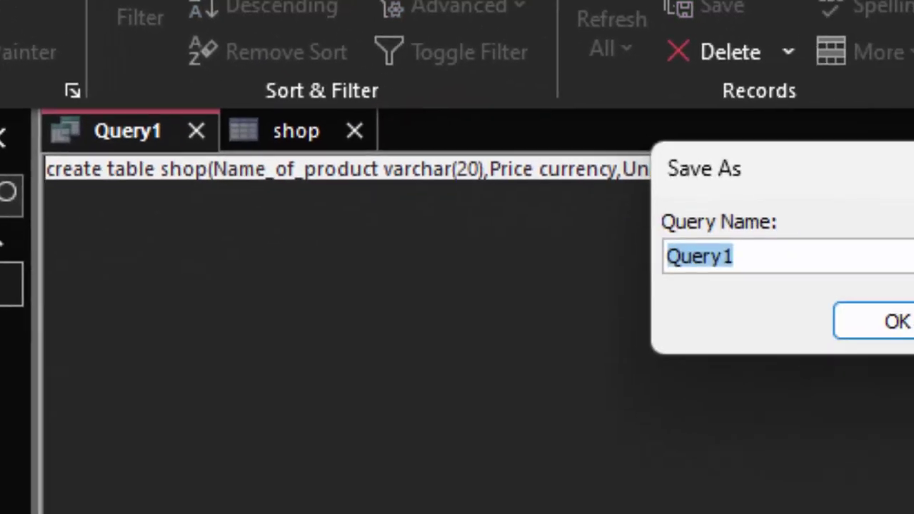
{"action": "key", "text": "BackSpace"}
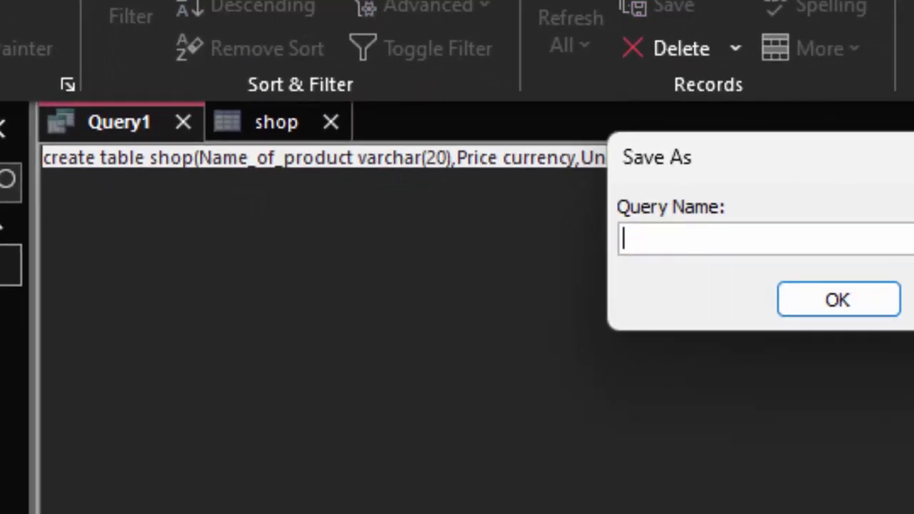
{"action": "type", "text": "T"}
{"action": "type", "text": "ablr"}
{"action": "key", "text": "BackSpace"}
{"action": "type", "text": "e"}
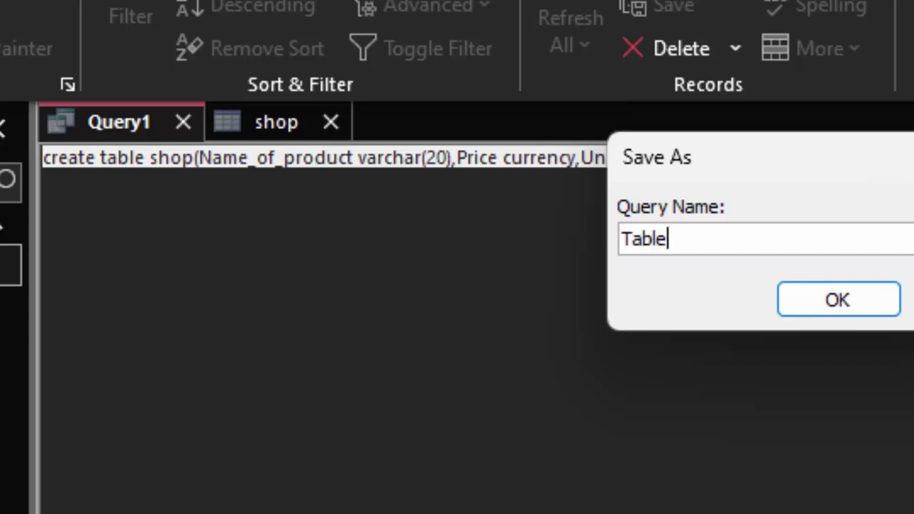
{"action": "type", "text": "q"}
{"action": "key", "text": "Return"}
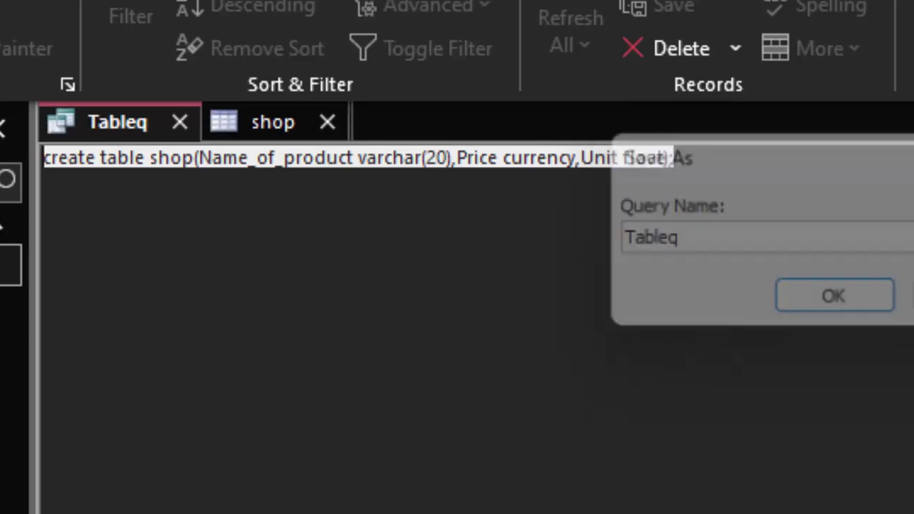
{"action": "left_click", "coordinate": [330, 127]}
{"action": "left_click", "coordinate": [555, 418]}
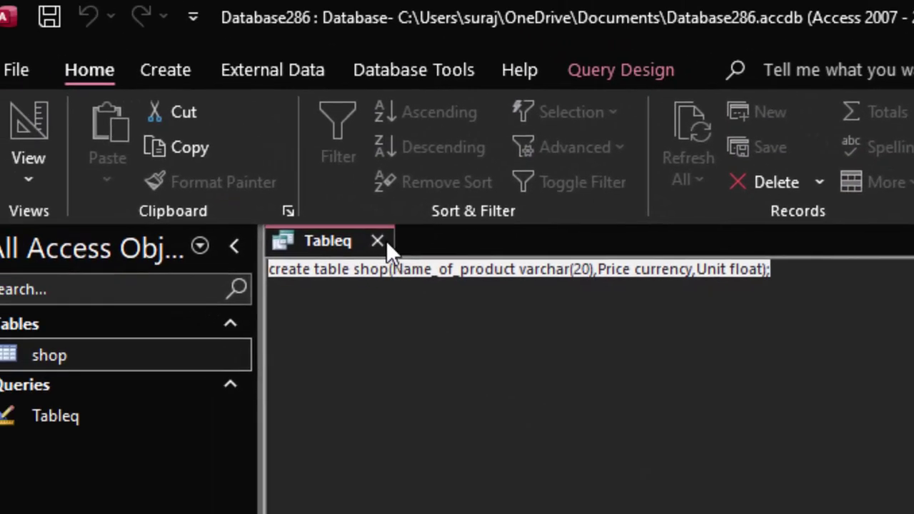
{"action": "left_click", "coordinate": [409, 257]}
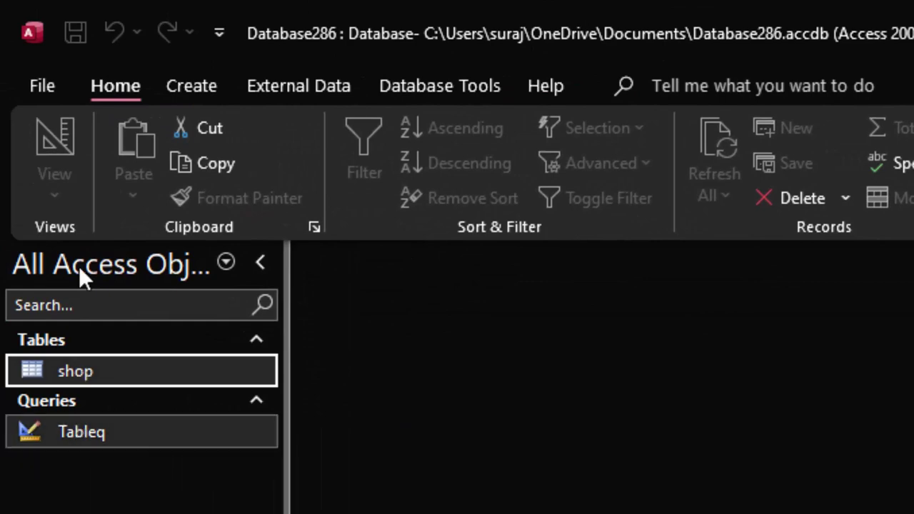
Step: Start a new query design in SQL view and clear the placeholder SELECT statement
{"action": "left_click", "coordinate": [175, 82]}
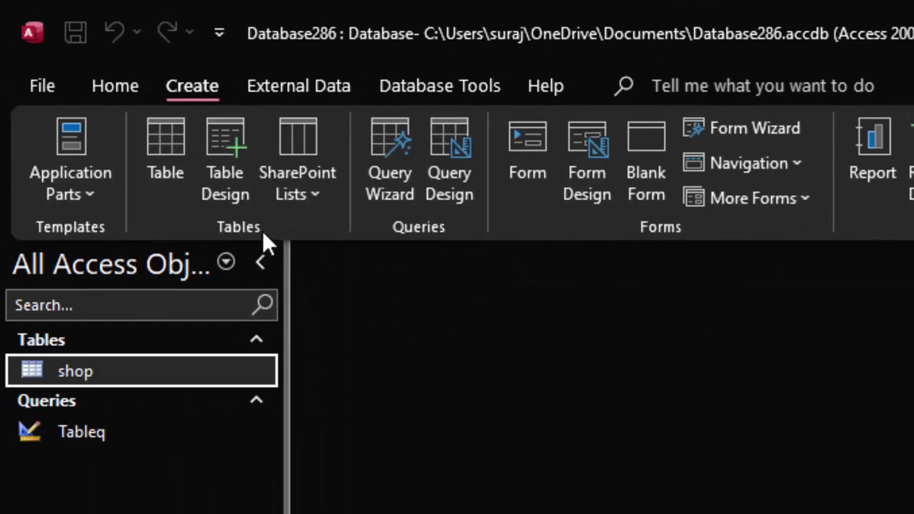
{"action": "left_click", "coordinate": [457, 136]}
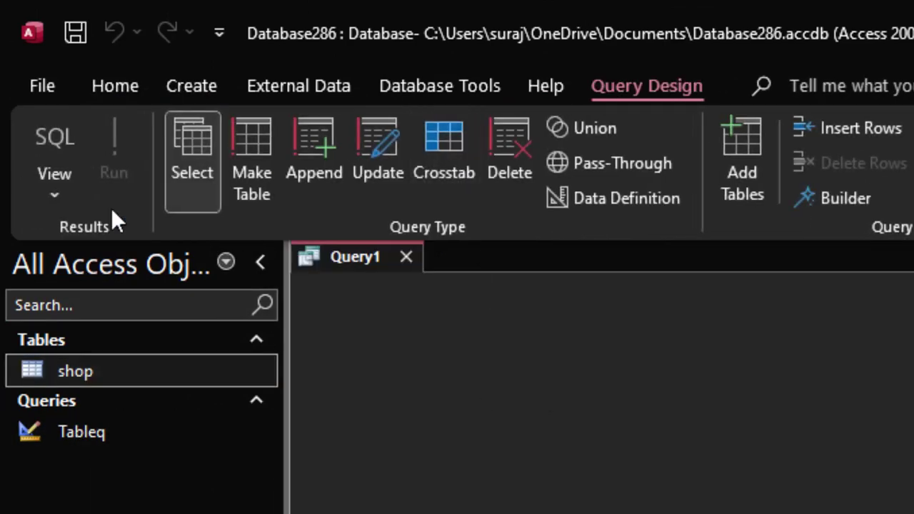
{"action": "left_click", "coordinate": [45, 120]}
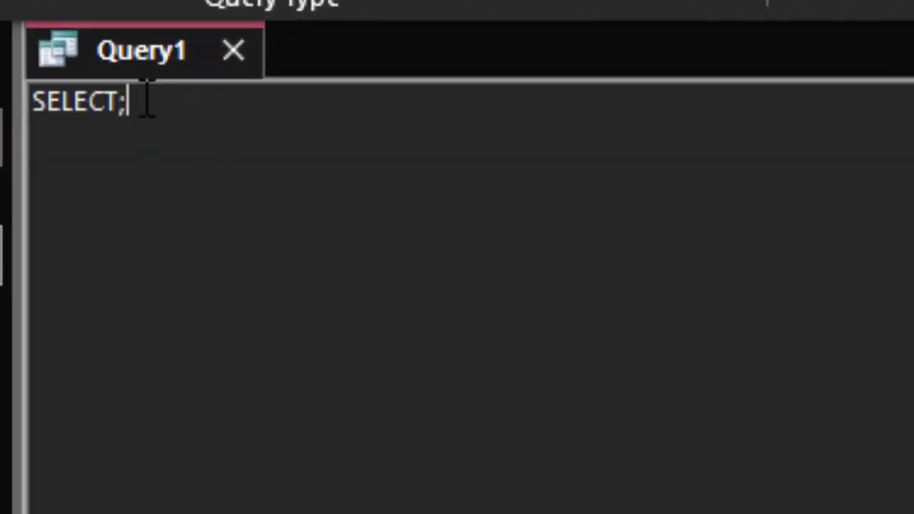
{"action": "key", "text": "Delete"}
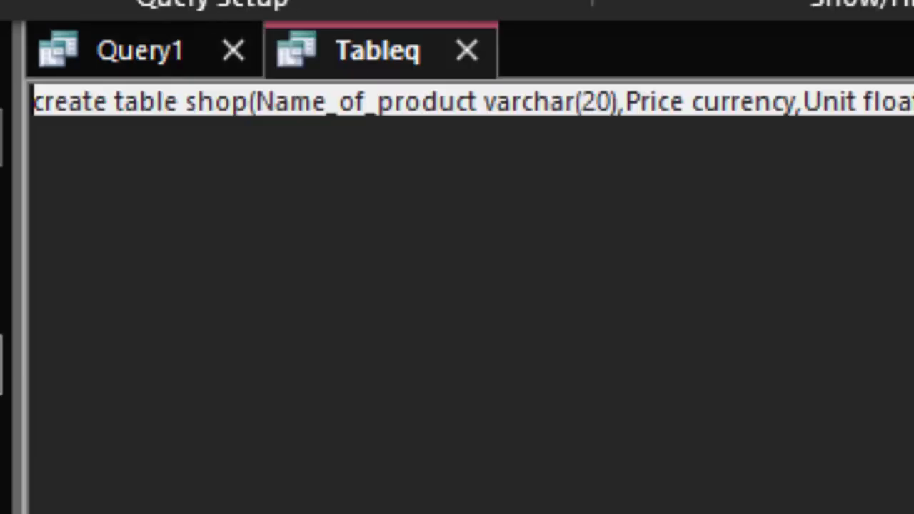
{"action": "left_click", "coordinate": [389, 179]}
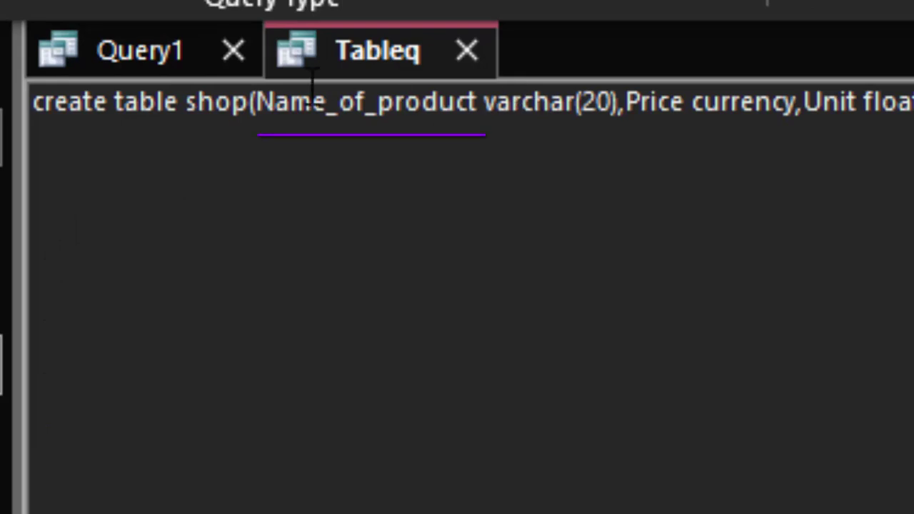
{"action": "left_click", "coordinate": [80, 61]}
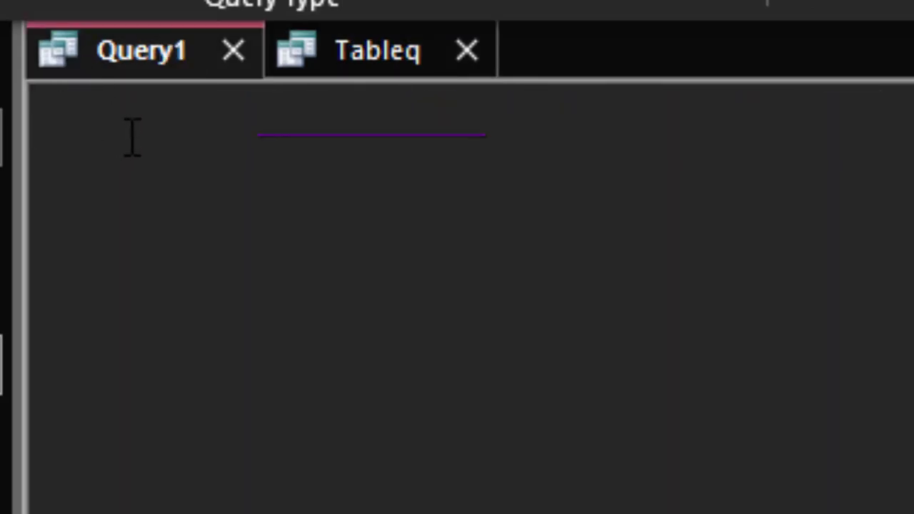
Step: Type 'select Name_of_product,' checking the field names against Tableq's create table statement
{"action": "type", "text": "sel"}
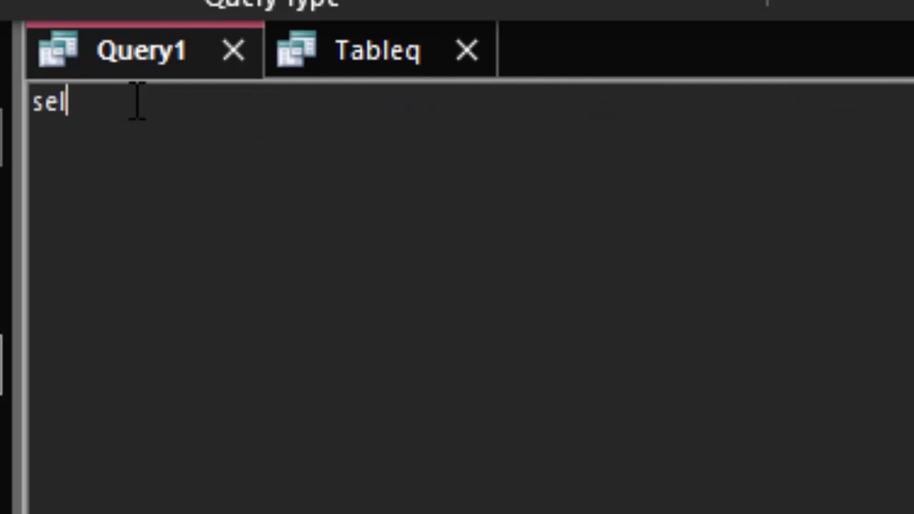
{"action": "type", "text": "ect"}
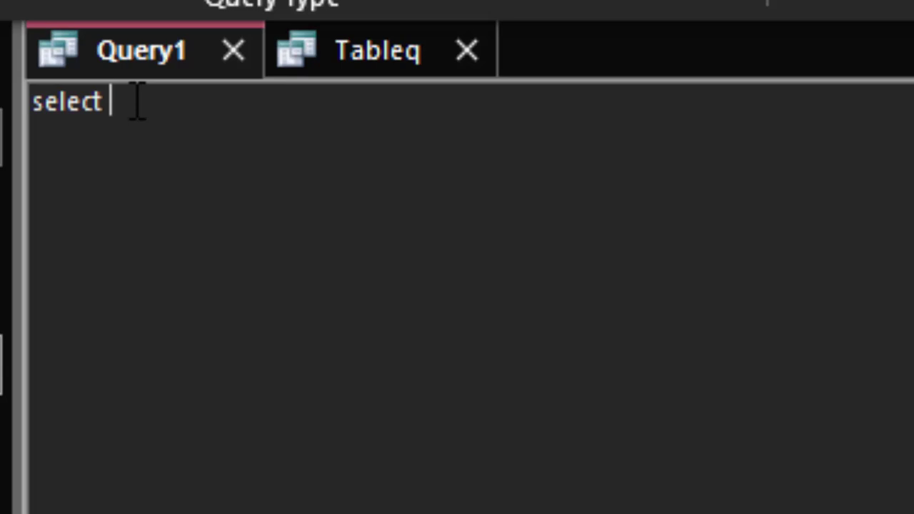
{"action": "type", "text": " Name_"}
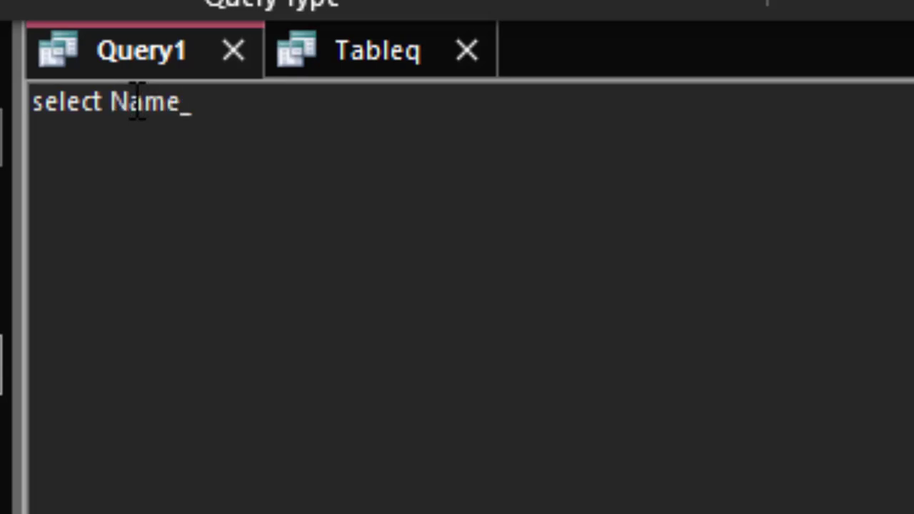
{"action": "type", "text": "of_Pro"}
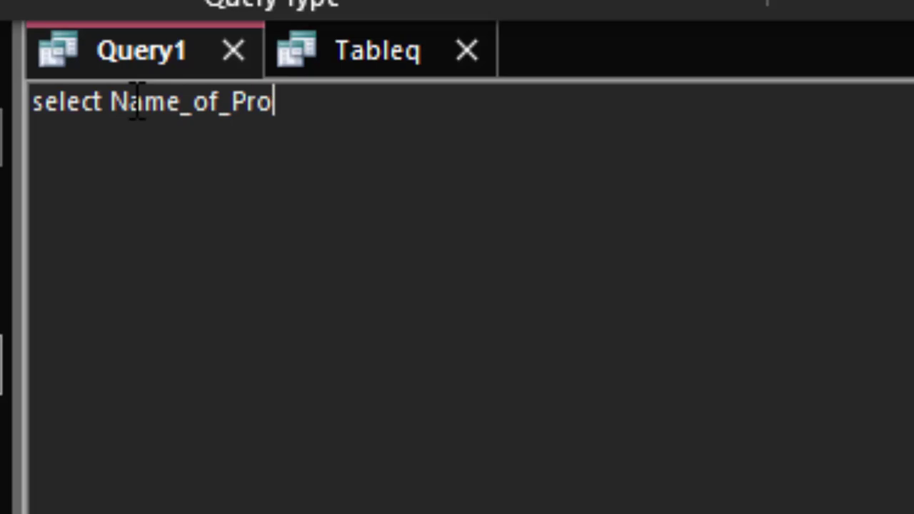
{"action": "left_click", "coordinate": [389, 68]}
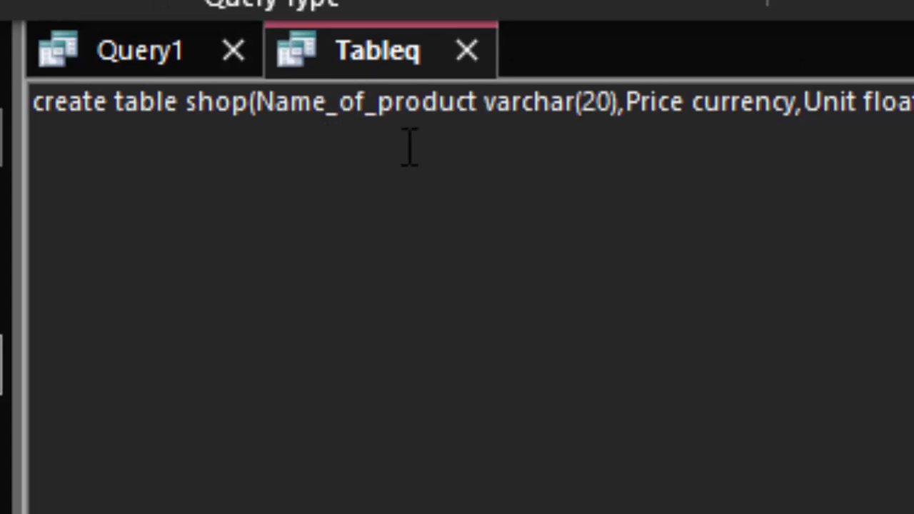
{"action": "left_click", "coordinate": [147, 49]}
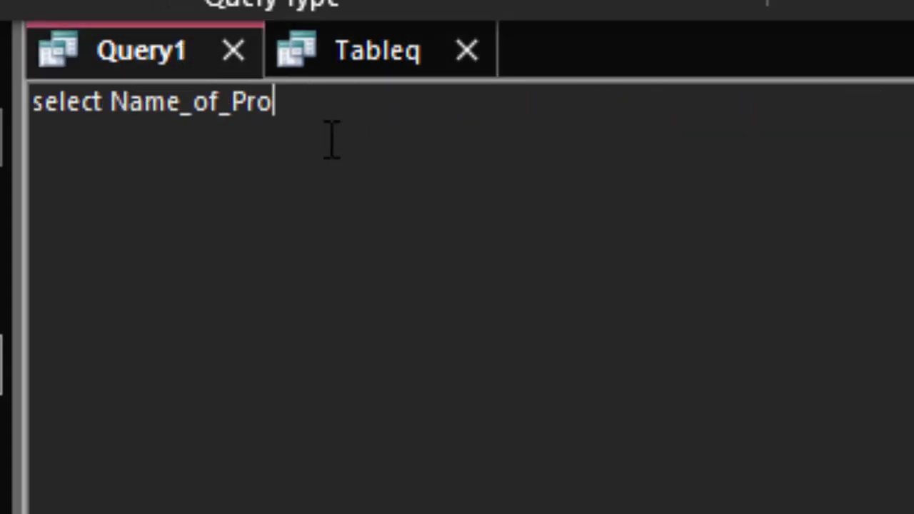
{"action": "key", "text": "BackSpace"}
{"action": "key", "text": "BackSpace"}
{"action": "key", "text": "BackSpace"}
{"action": "type", "text": "p"}
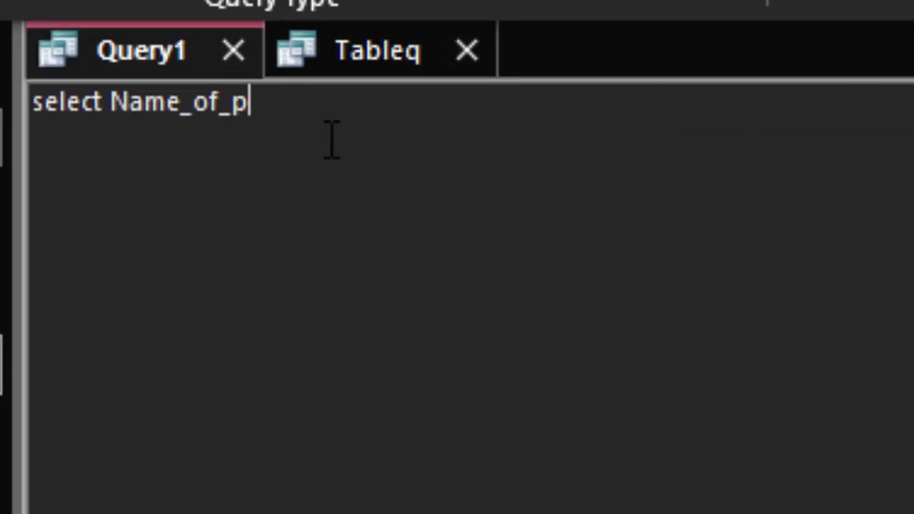
{"action": "type", "text": "roduct,"}
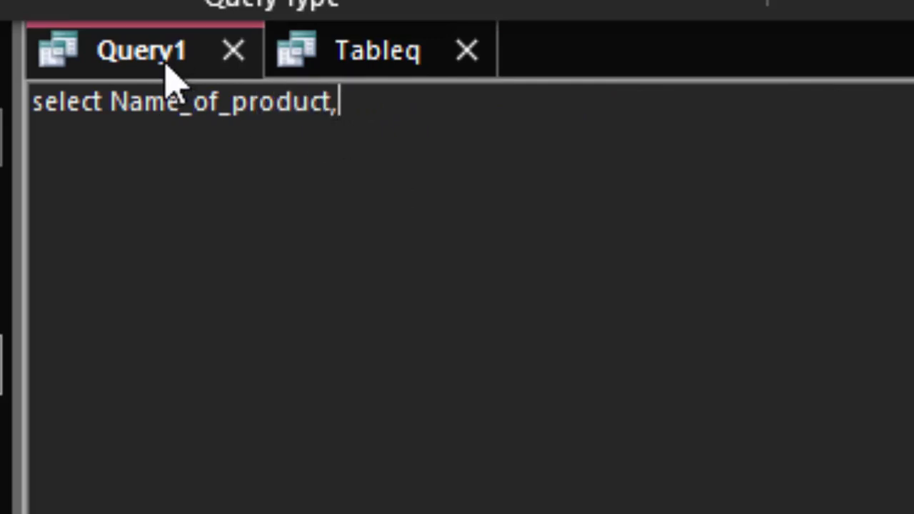
{"action": "left_click", "coordinate": [436, 52]}
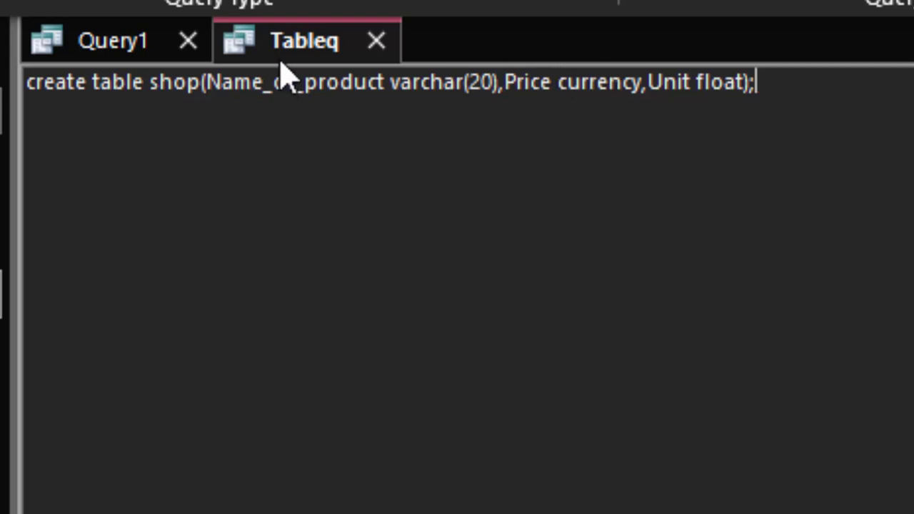
Step: Complete the SQL as select Name_of_product,Price,Unit,(Price*Unit)as Total_Cost from shop;
{"action": "left_click", "coordinate": [146, 38]}
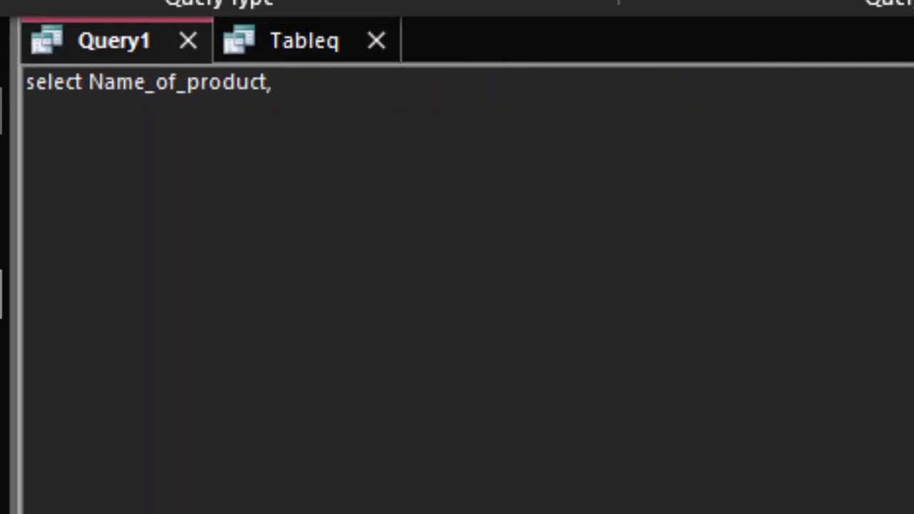
{"action": "type", "text": "Pri"}
{"action": "type", "text": "ce,Un"}
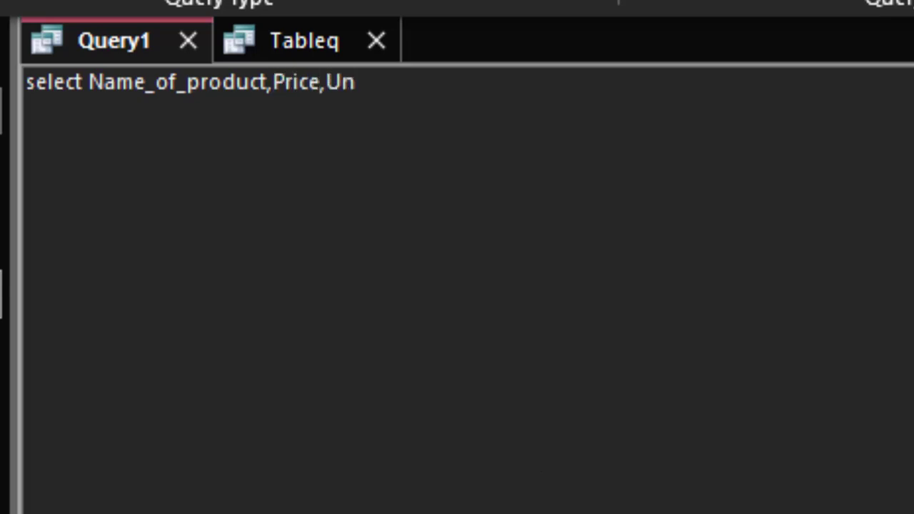
{"action": "type", "text": "it"}
{"action": "key", "text": "BackSpace"}
{"action": "type", "text": "("}
{"action": "type", "text": "Pr"}
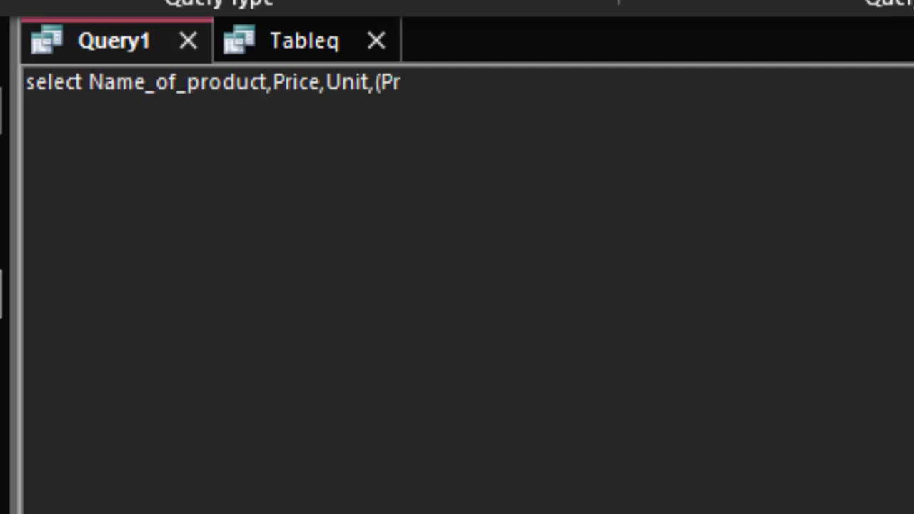
{"action": "type", "text": "ice*"}
{"action": "type", "text": "Unit"}
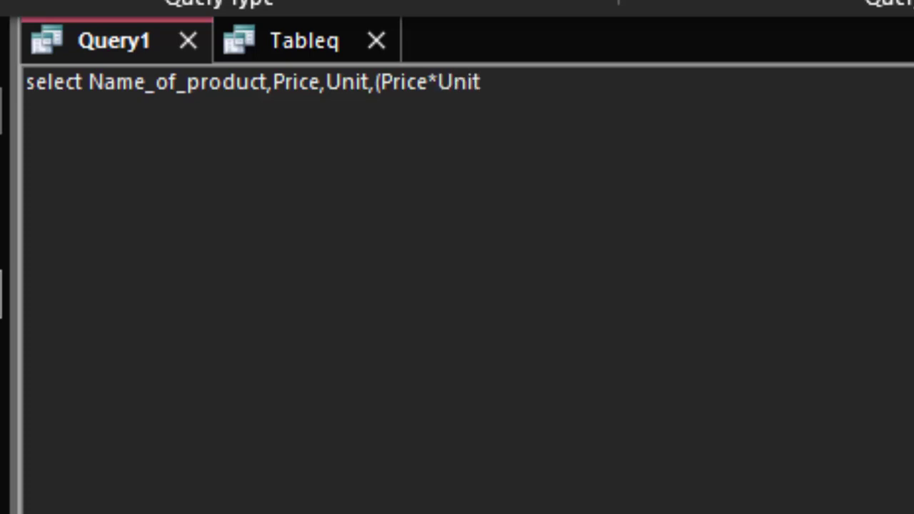
{"action": "type", "text": ")as T"}
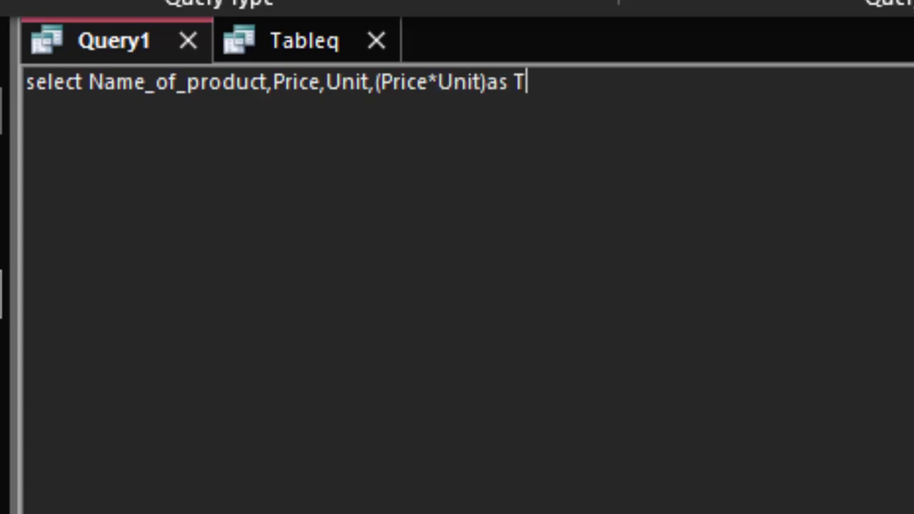
{"action": "type", "text": "otal_"}
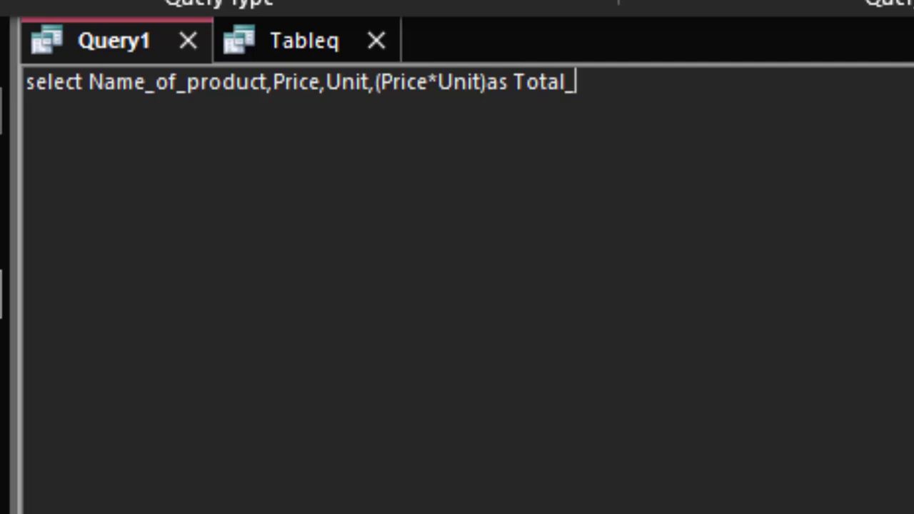
{"action": "type", "text": "Cost"}
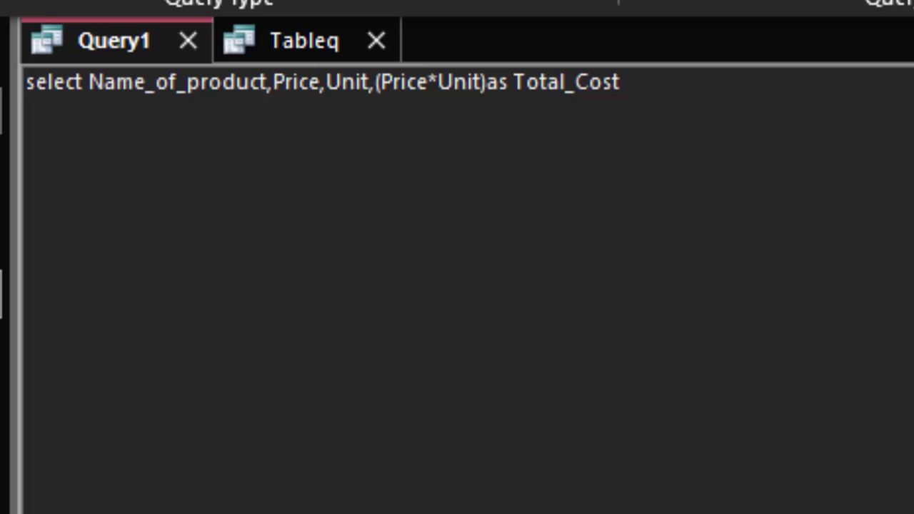
{"action": "type", "text": " from"}
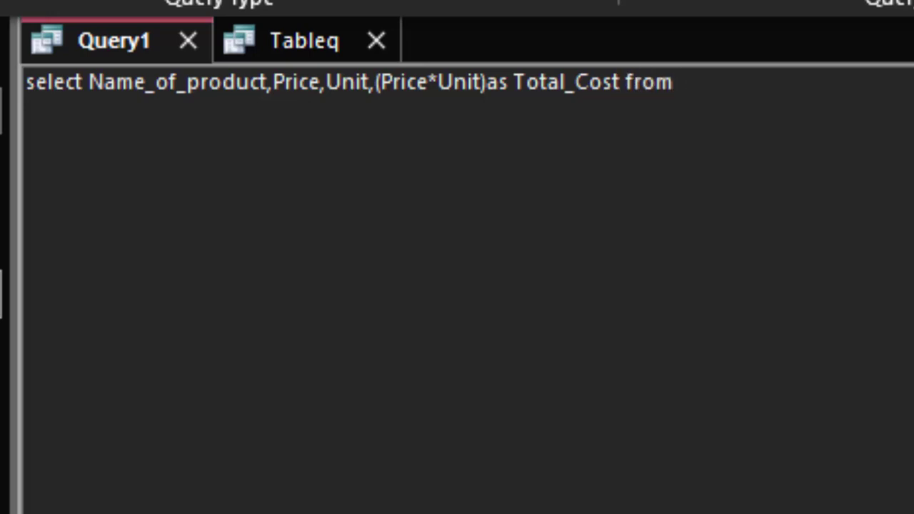
{"action": "type", "text": "S"}
{"action": "key", "text": "BackSpace"}
{"action": "type", "text": "s"}
{"action": "type", "text": "hop"}
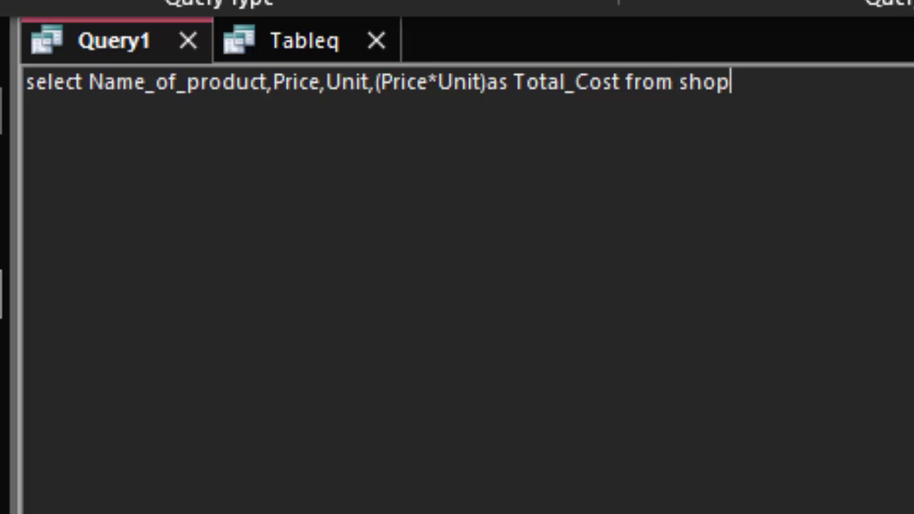
{"action": "type", "text": ";"}
Step: Close Tableq, run Query1, and widen the Total_Cost column in the results
{"action": "left_click", "coordinate": [376, 41]}
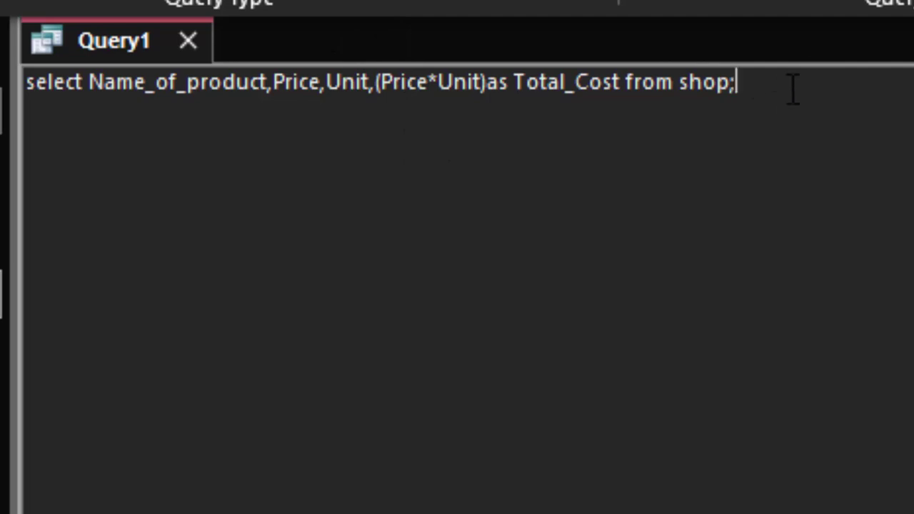
{"action": "left_click_drag", "start_coordinate": [755, 93], "coordinate": [25, 84]}
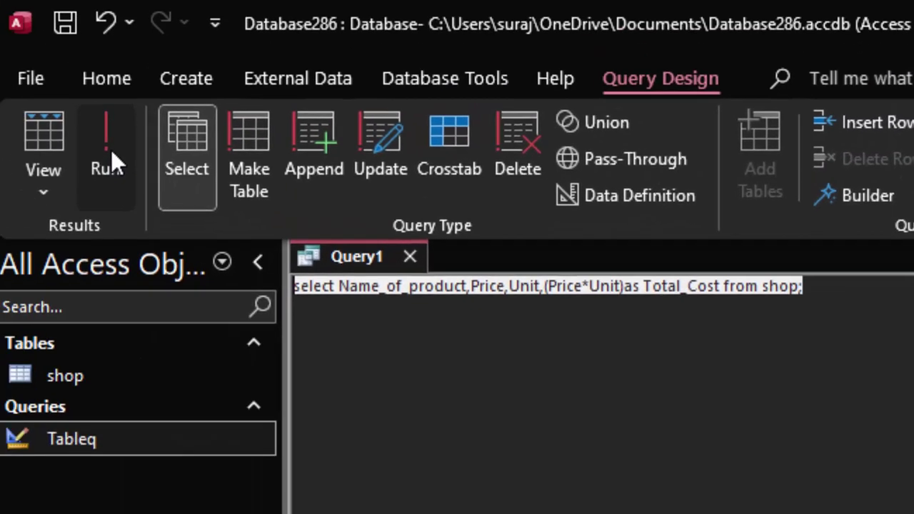
{"action": "left_click", "coordinate": [112, 152]}
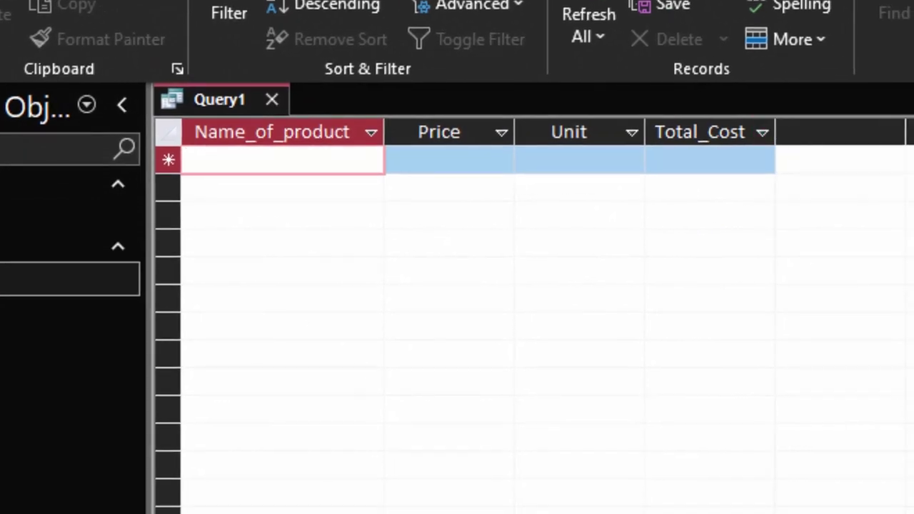
{"action": "left_click_drag", "start_coordinate": [775, 132], "coordinate": [913, 132]}
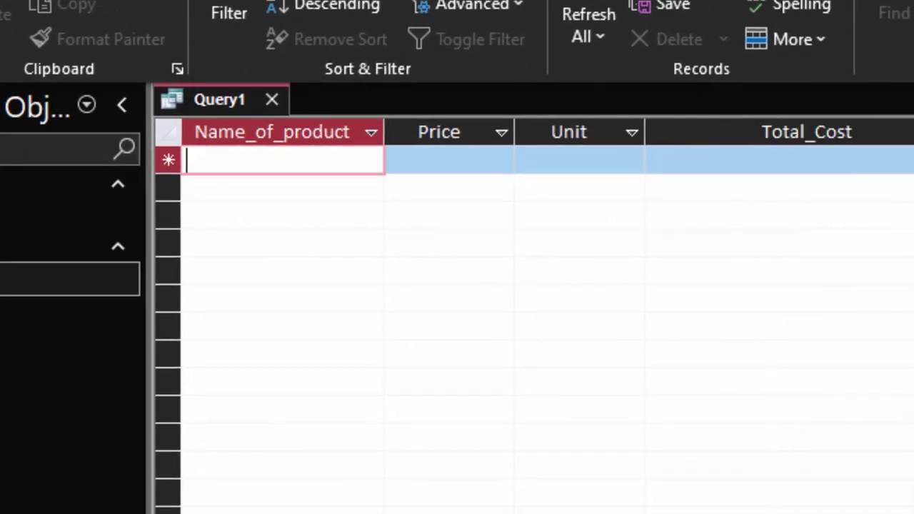
Step: Open the shop table and add Refined Oil priced 140 with 70 units
{"action": "double_click", "coordinate": [35, 218]}
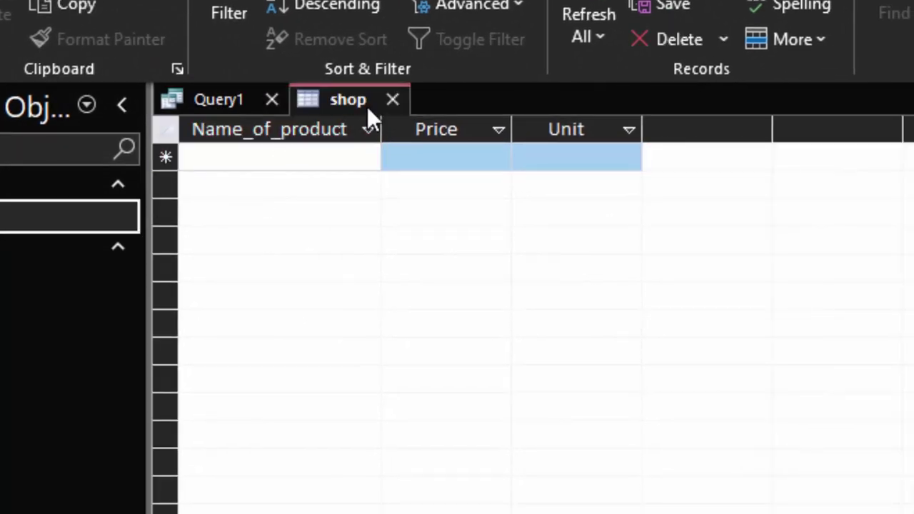
{"action": "left_click", "coordinate": [364, 187]}
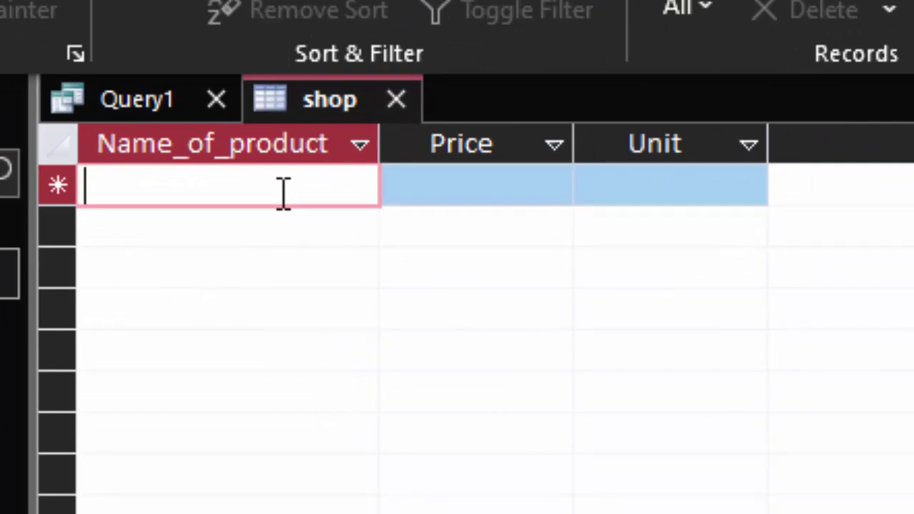
{"action": "type", "text": "Refined "}
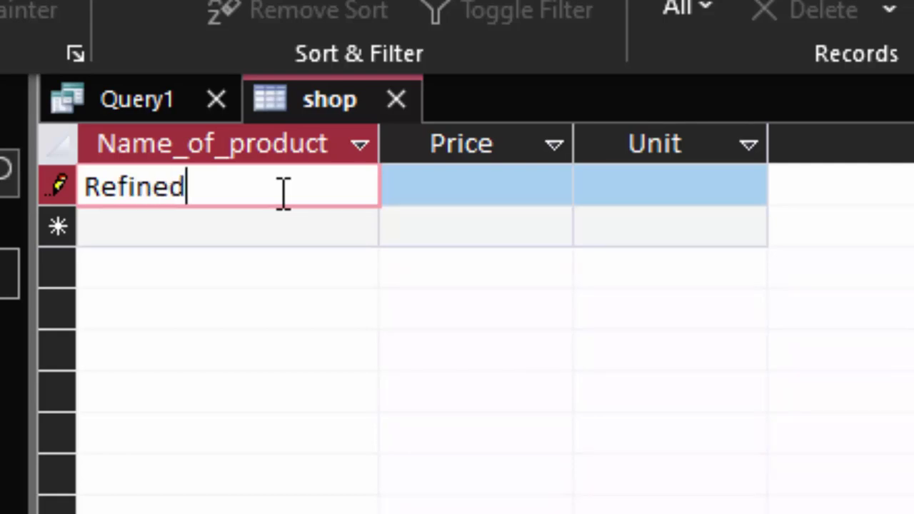
{"action": "type", "text": "Oil"}
{"action": "key", "text": "Tab"}
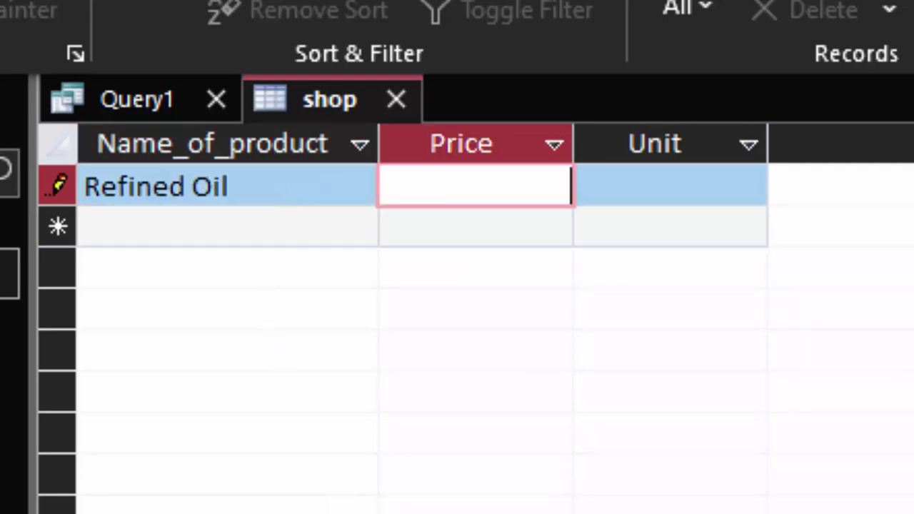
{"action": "type", "text": "1"}
{"action": "key", "text": "BackSpace"}
{"action": "type", "text": "140"}
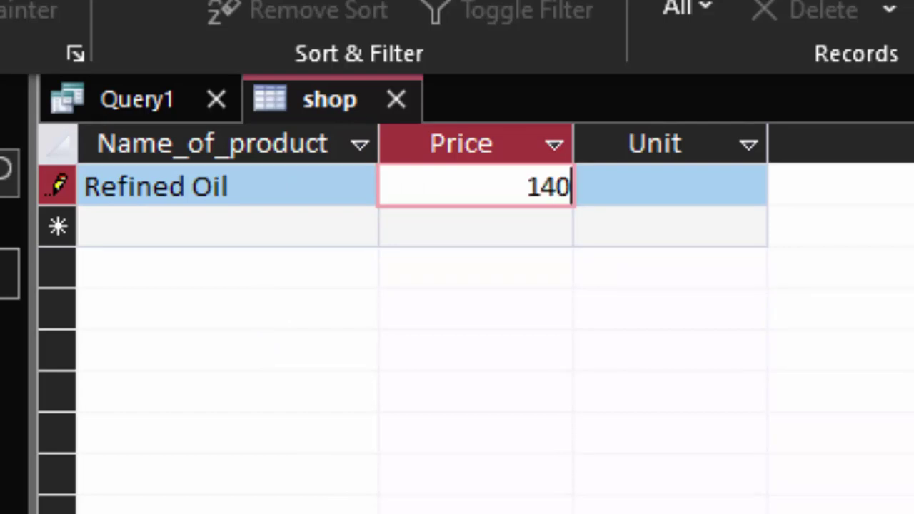
{"action": "key", "text": "Tab"}
{"action": "type", "text": "7"}
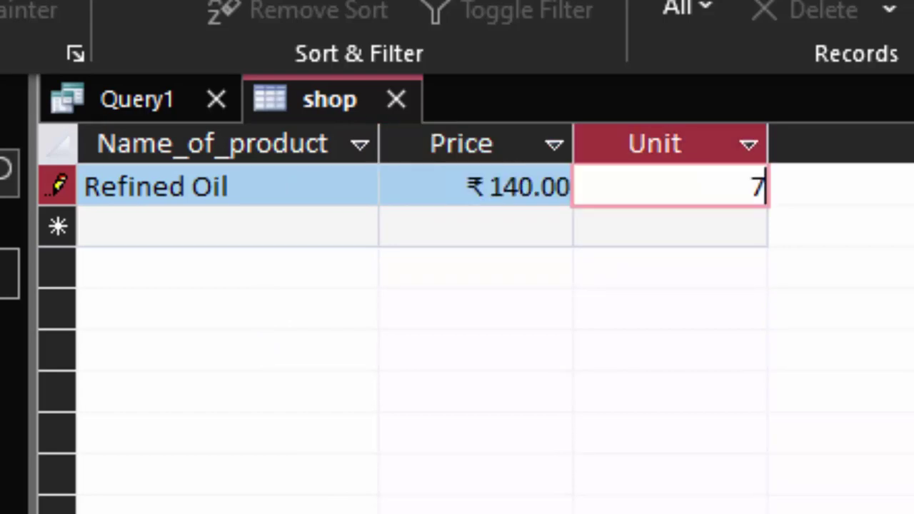
{"action": "type", "text": "0"}
{"action": "key", "text": "Tab"}
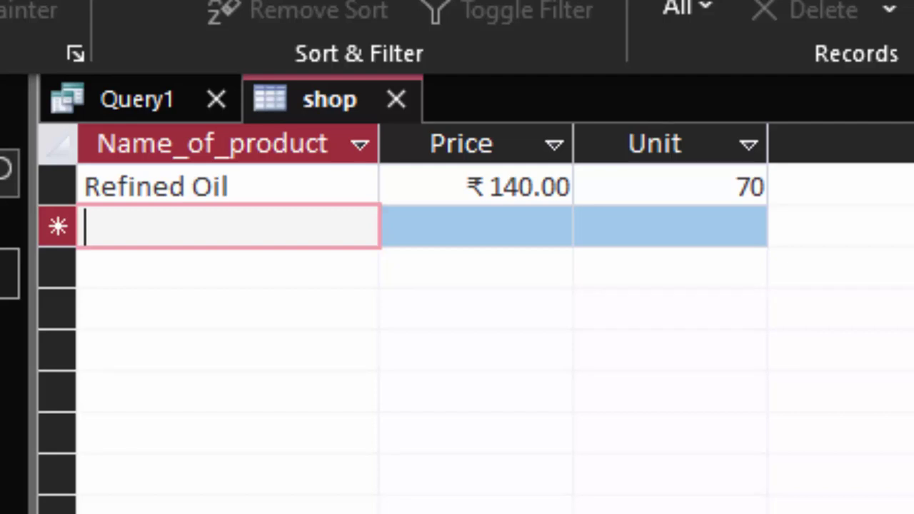
Step: Add the record Mustered Oil priced 130 with 50 units
{"action": "type", "text": "Mu"}
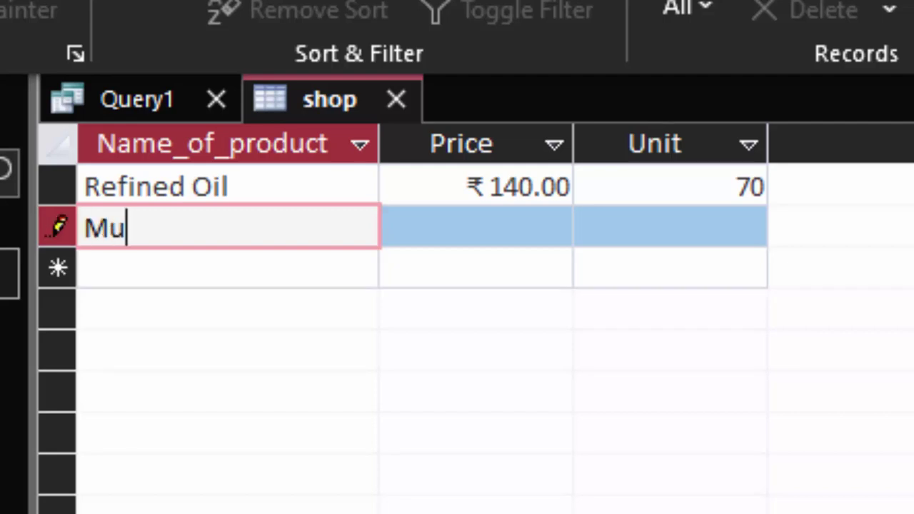
{"action": "type", "text": "stered "}
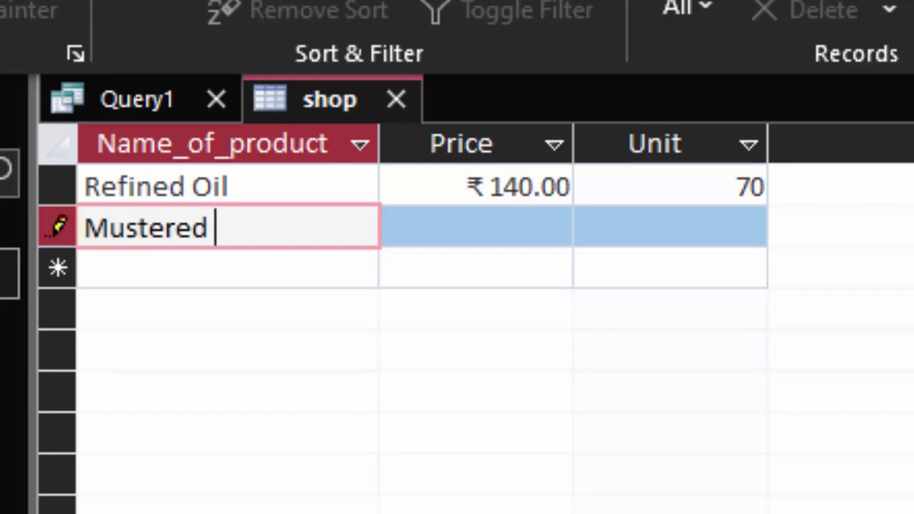
{"action": "type", "text": "Oil"}
{"action": "key", "text": "Tab"}
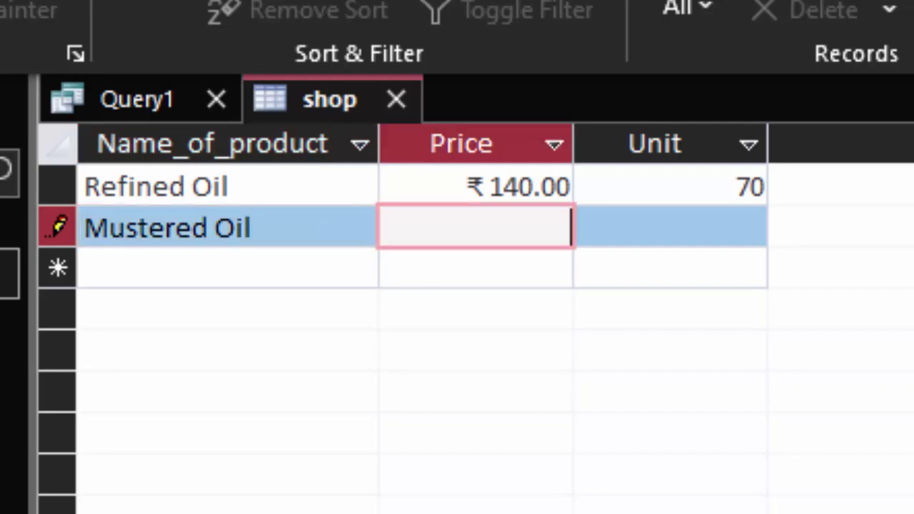
{"action": "type", "text": "13"}
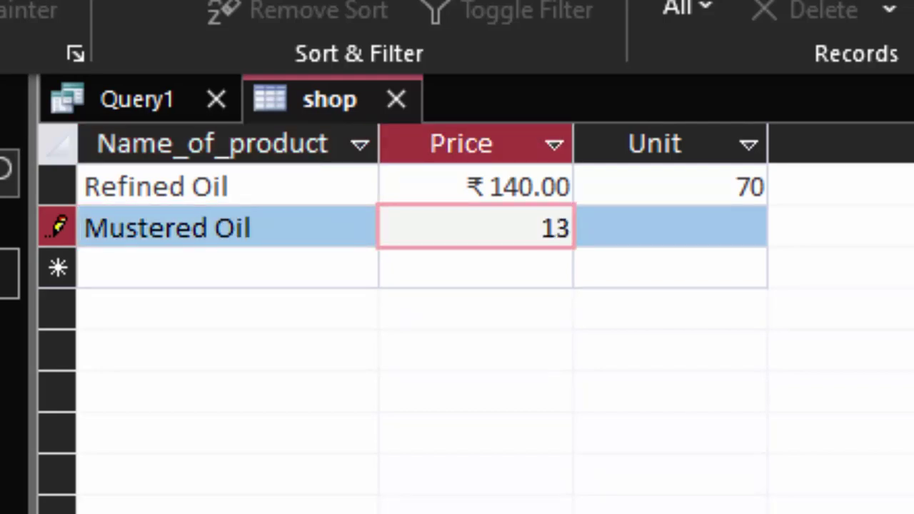
{"action": "type", "text": "0"}
{"action": "key", "text": "Tab"}
{"action": "type", "text": "5"}
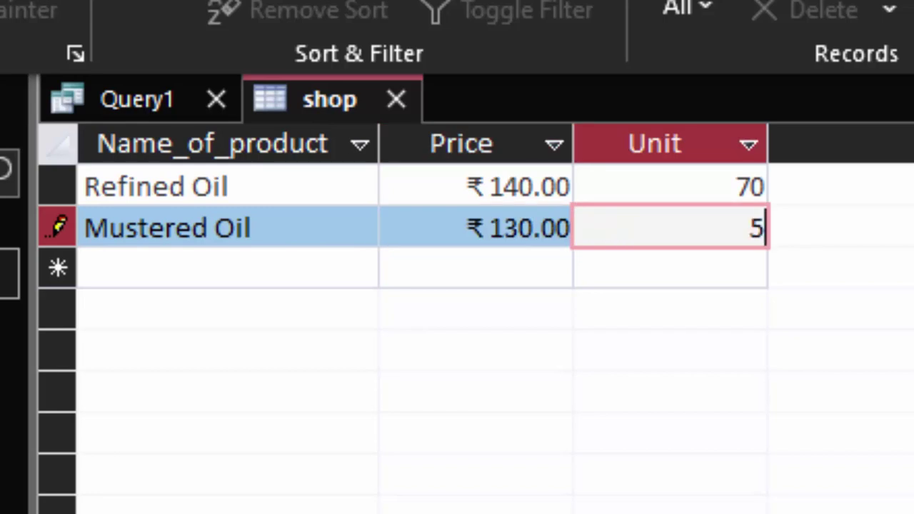
{"action": "type", "text": "0"}
{"action": "key", "text": "Tab"}
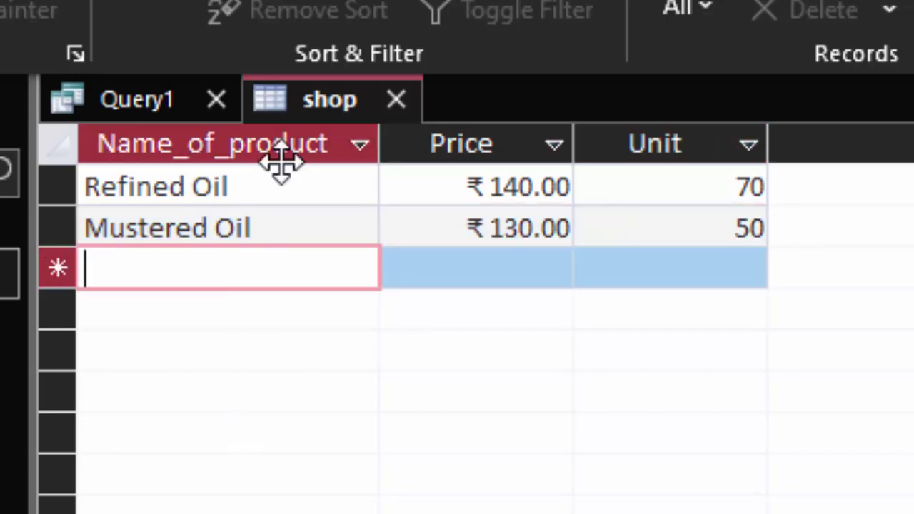
Step: Close the shop table and save Query1 under the name shopQ
{"action": "left_click", "coordinate": [397, 100]}
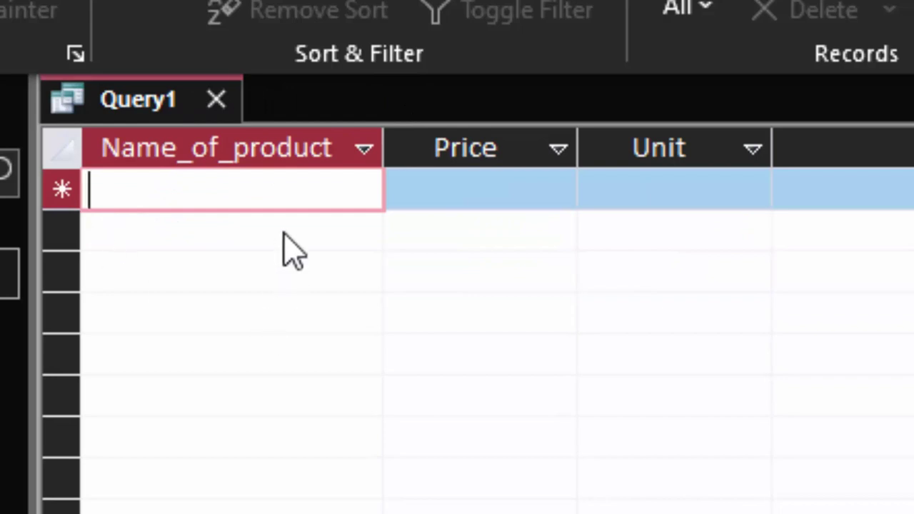
{"action": "left_click", "coordinate": [226, 101]}
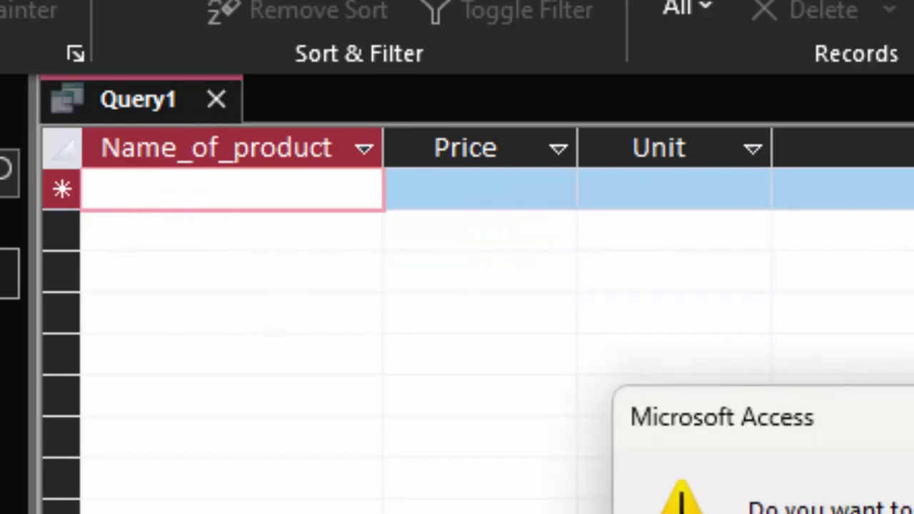
{"action": "key", "text": "Return"}
{"action": "key", "text": "BackSpace"}
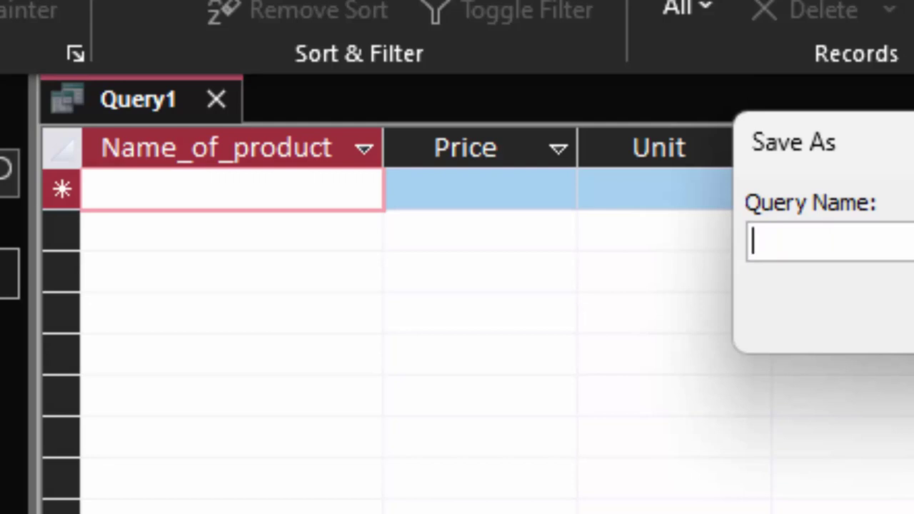
{"action": "type", "text": "shop"}
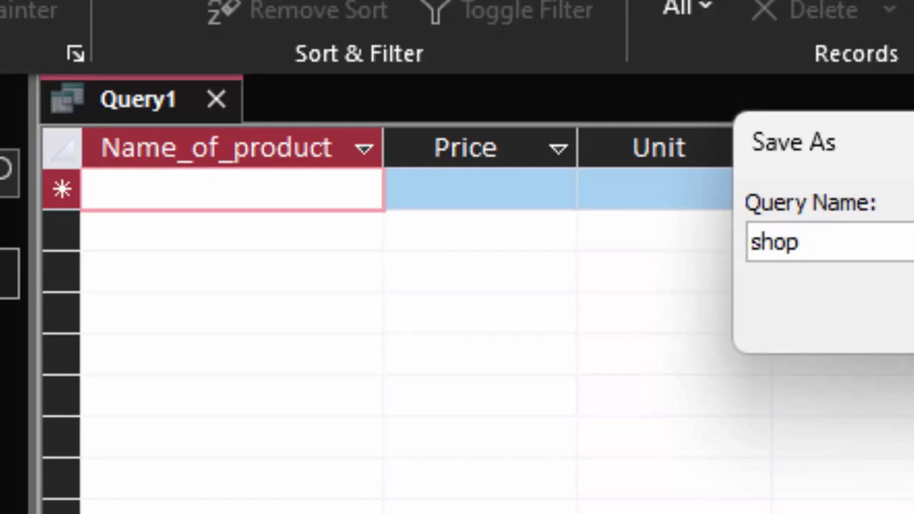
{"action": "type", "text": "Q"}
{"action": "key", "text": "Return"}
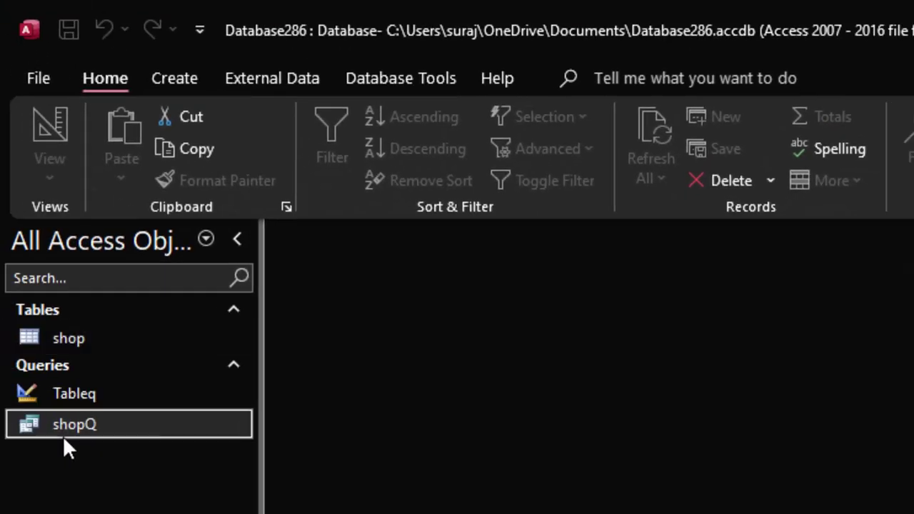
Step: Open shopQ and check its Total_Cost values of 9800 and 6500
{"action": "double_click", "coordinate": [65, 437]}
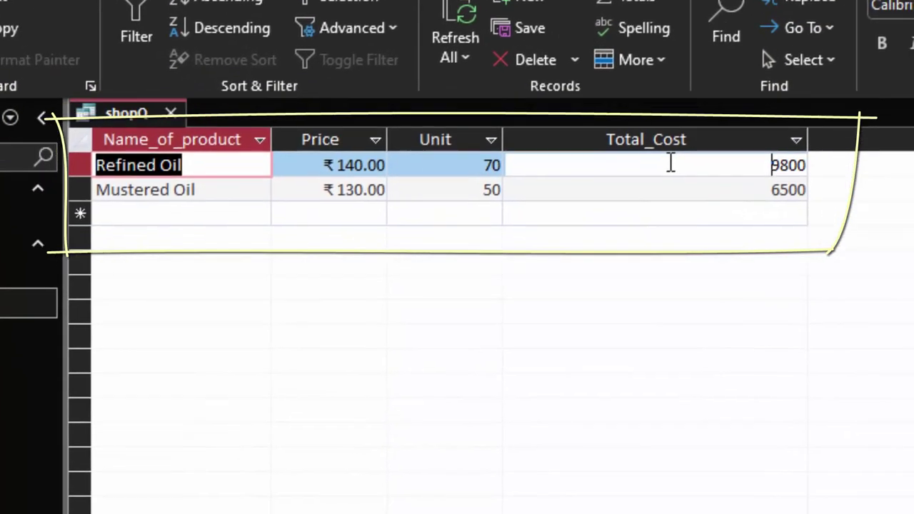
{"action": "left_click_drag", "start_coordinate": [767, 226], "coordinate": [904, 226]}
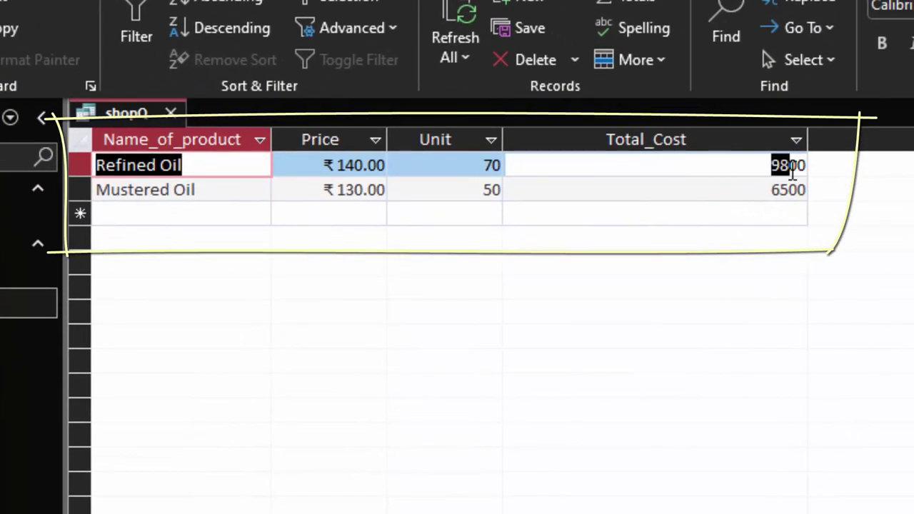
{"action": "left_click", "coordinate": [758, 202]}
{"action": "left_click_drag", "start_coordinate": [776, 190], "coordinate": [818, 192]}
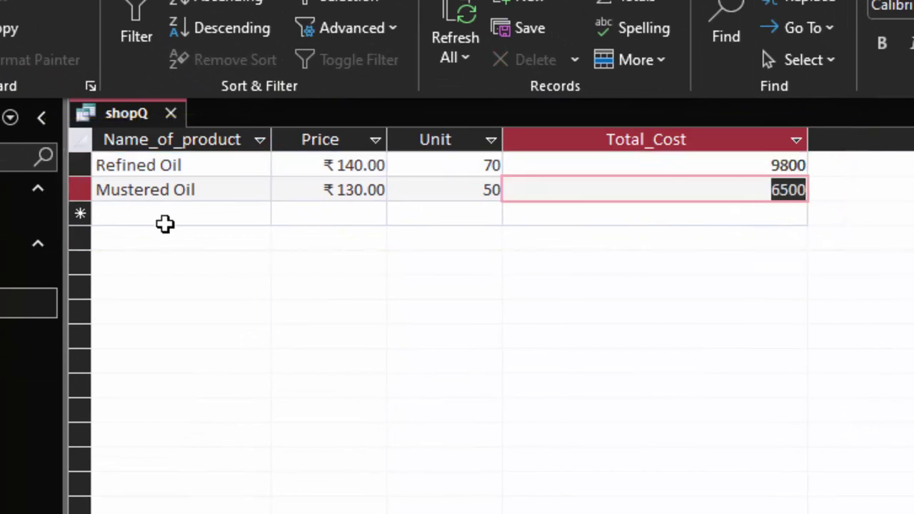
Step: Open the shop table datasheet at the new-record row
{"action": "left_click", "coordinate": [29, 189]}
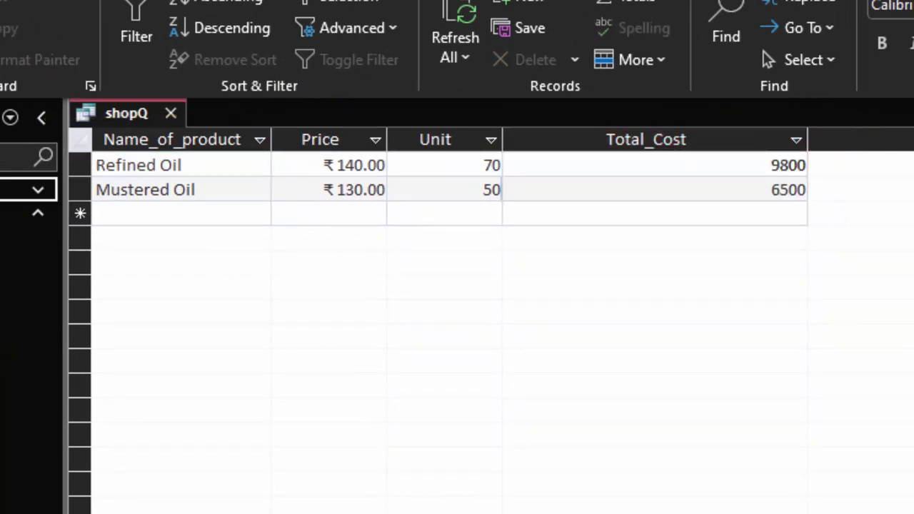
{"action": "left_click", "coordinate": [6, 190]}
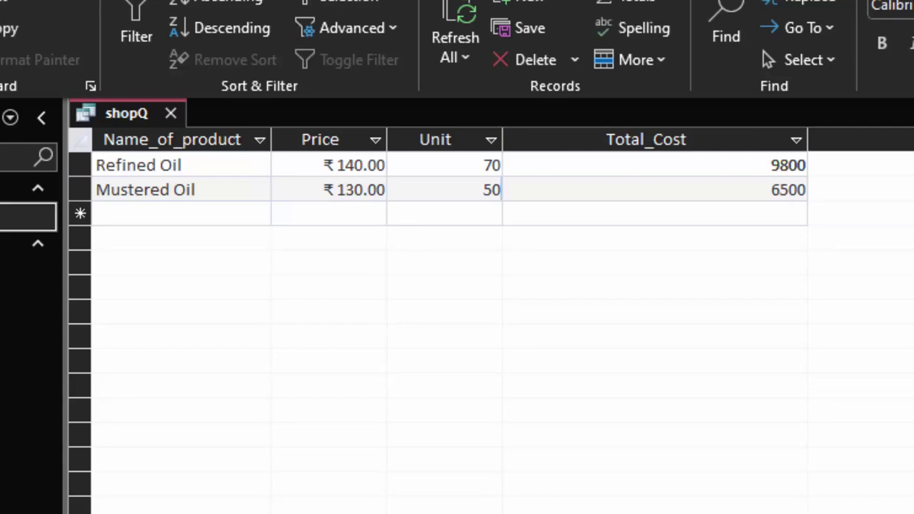
{"action": "double_click", "coordinate": [22, 215]}
{"action": "left_click", "coordinate": [122, 215]}
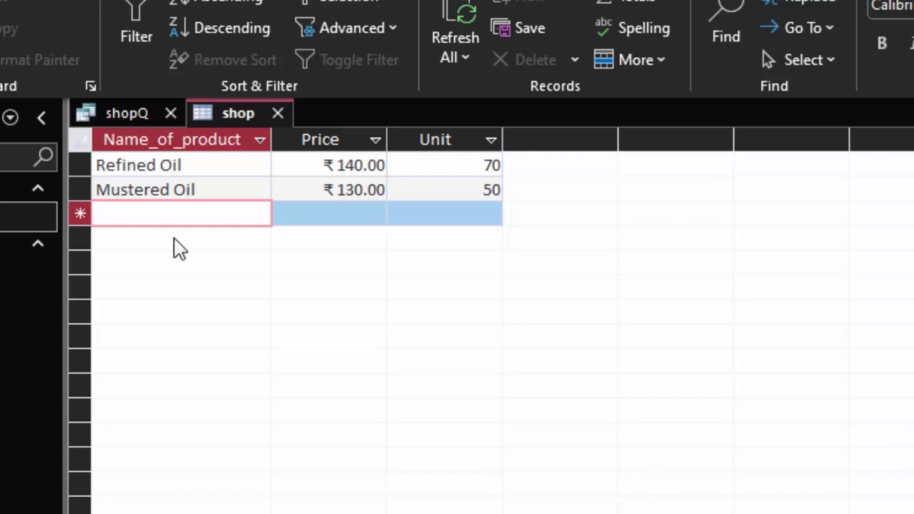
Step: Add Haldiram Namakin priced 50 with 30 units
{"action": "type", "text": "Ha"}
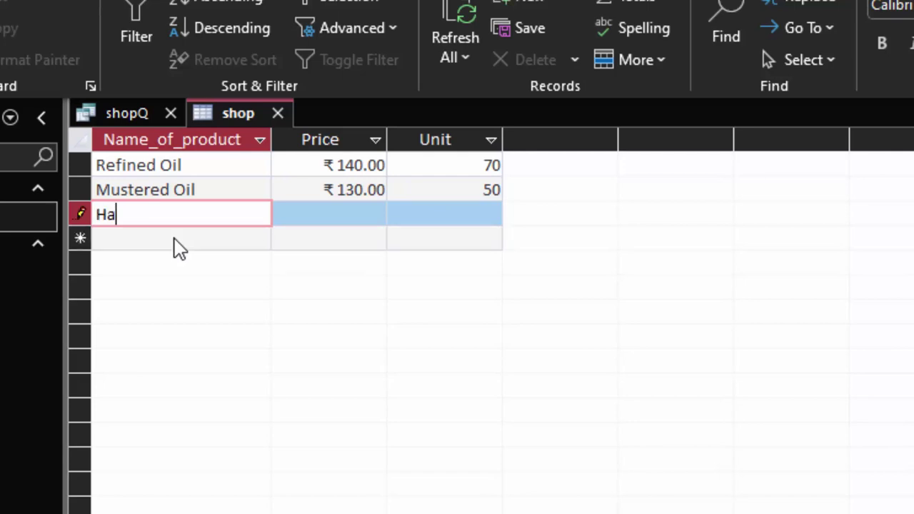
{"action": "type", "text": "kl"}
{"action": "key", "text": "BackSpace"}
{"action": "key", "text": "BackSpace"}
{"action": "type", "text": "ldira"}
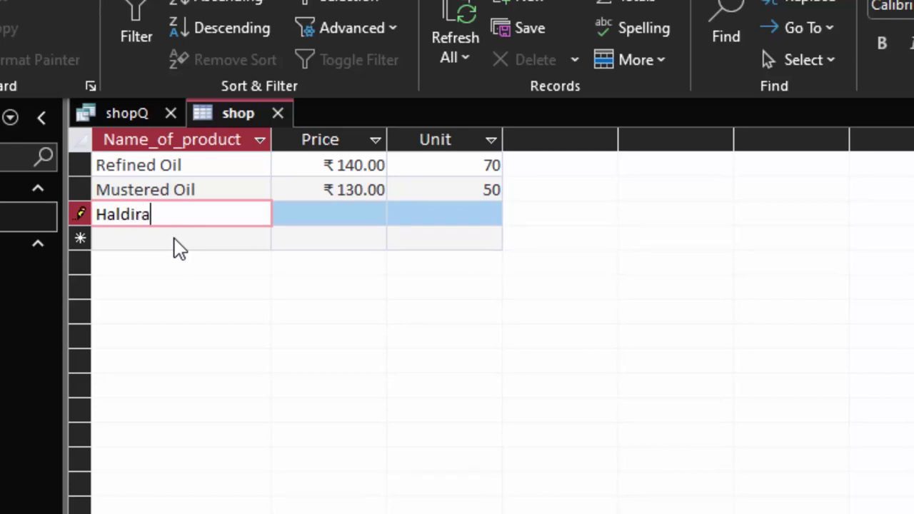
{"action": "type", "text": "m Namakin"}
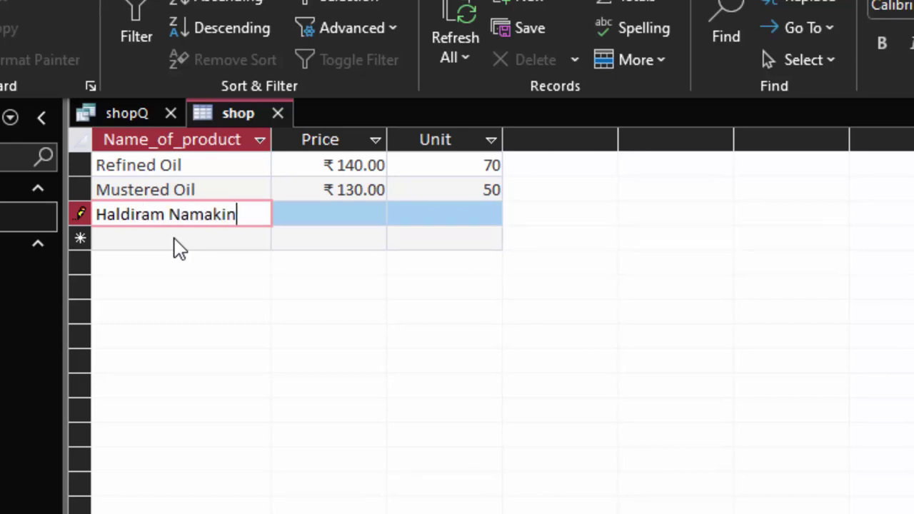
{"action": "key", "text": "Tab"}
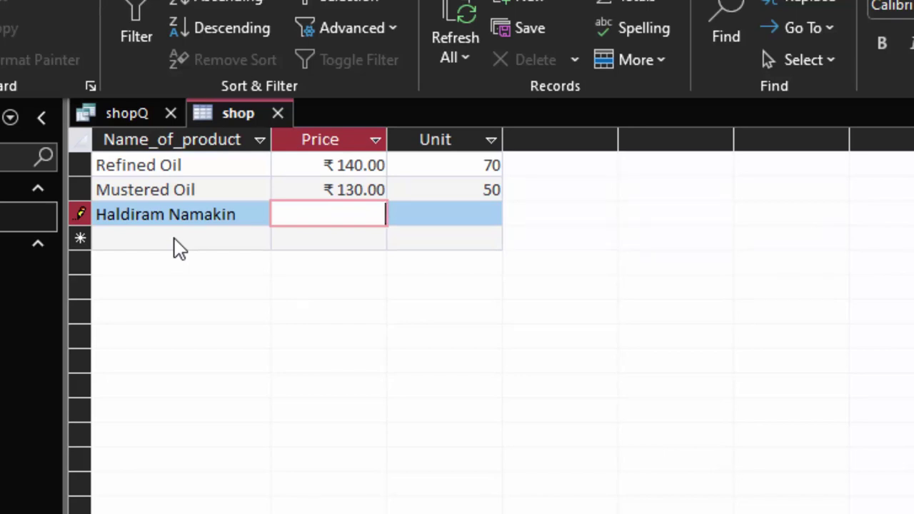
{"action": "type", "text": "50"}
{"action": "key", "text": "Tab"}
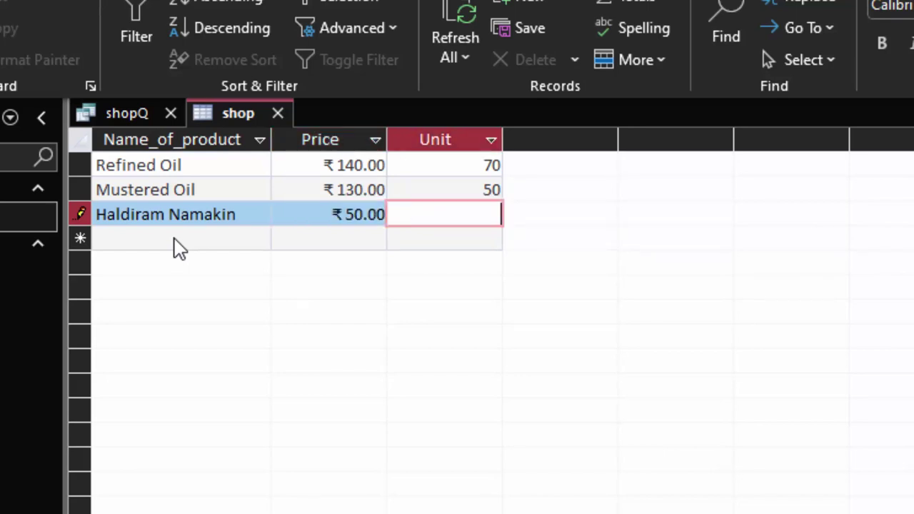
{"action": "type", "text": "30"}
{"action": "key", "text": "Tab"}
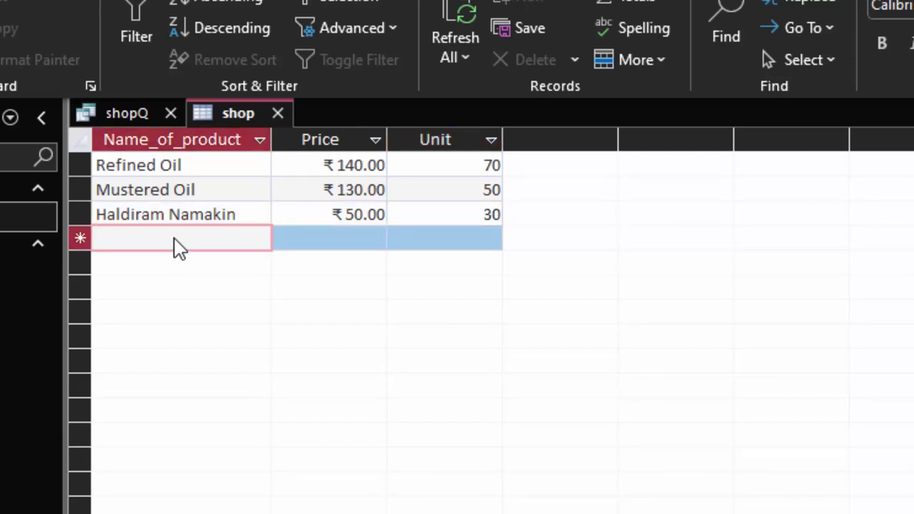
Step: Add Red Chilli powder priced 90 with 20 units
{"action": "type", "text": "Rd"}
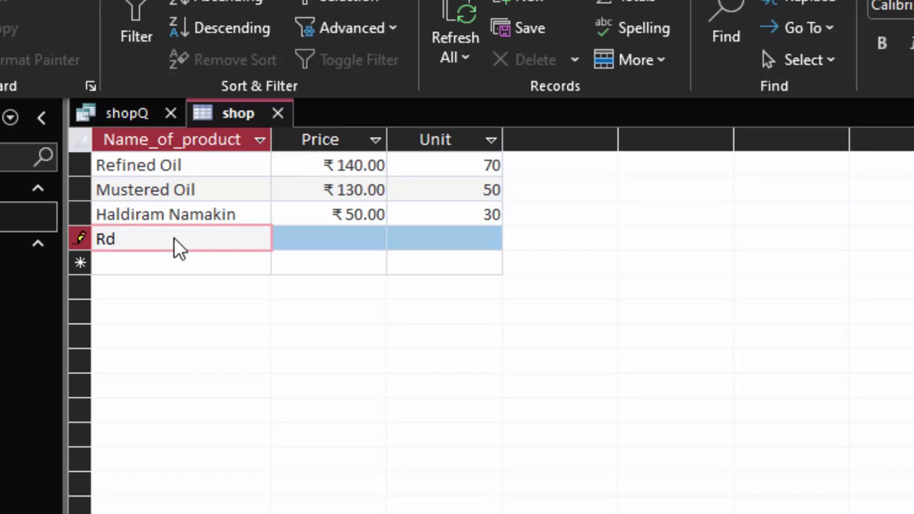
{"action": "key", "text": "BackSpace"}
{"action": "type", "text": "ed "}
{"action": "type", "text": "Chikll"}
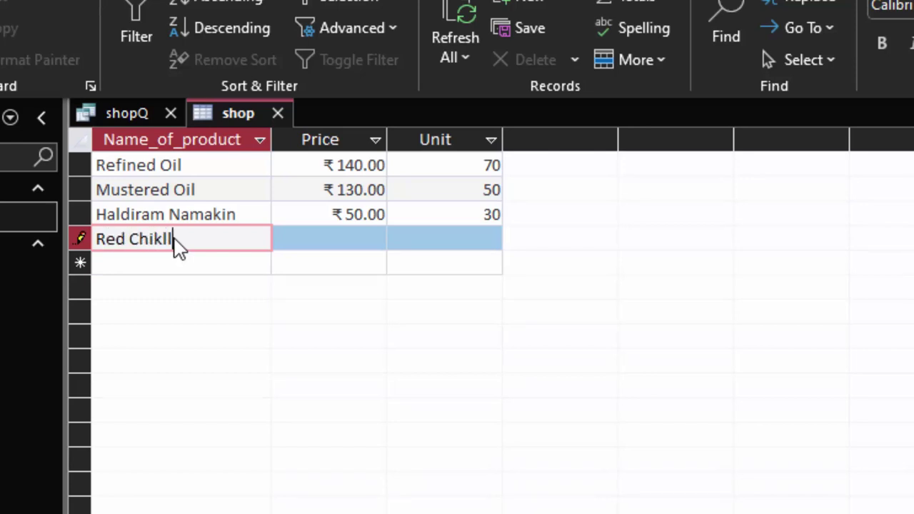
{"action": "type", "text": "i"}
{"action": "key", "text": "BackSpace"}
{"action": "key", "text": "BackSpace"}
{"action": "key", "text": "BackSpace"}
{"action": "key", "text": "BackSpace"}
{"action": "type", "text": "lli"}
{"action": "type", "text": " powde"}
{"action": "type", "text": "r"}
{"action": "left_click", "coordinate": [312, 242]}
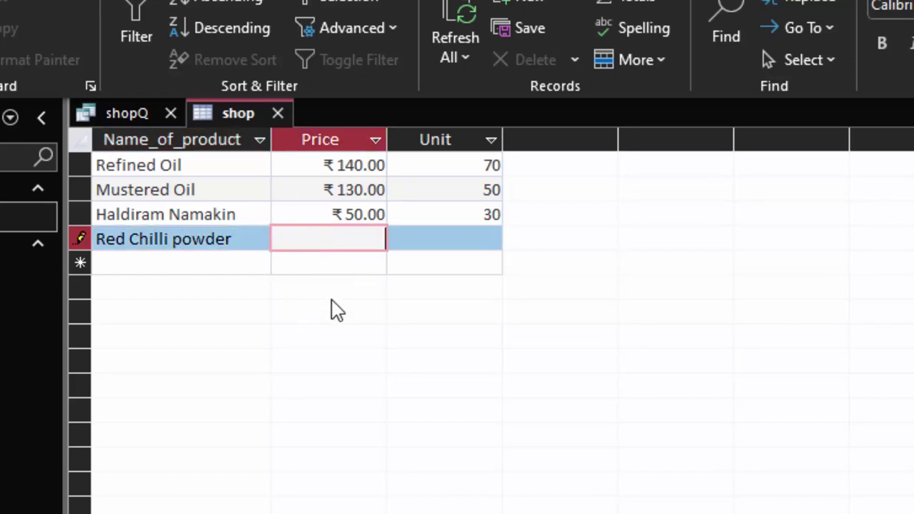
{"action": "type", "text": "90"}
{"action": "key", "text": "Tab"}
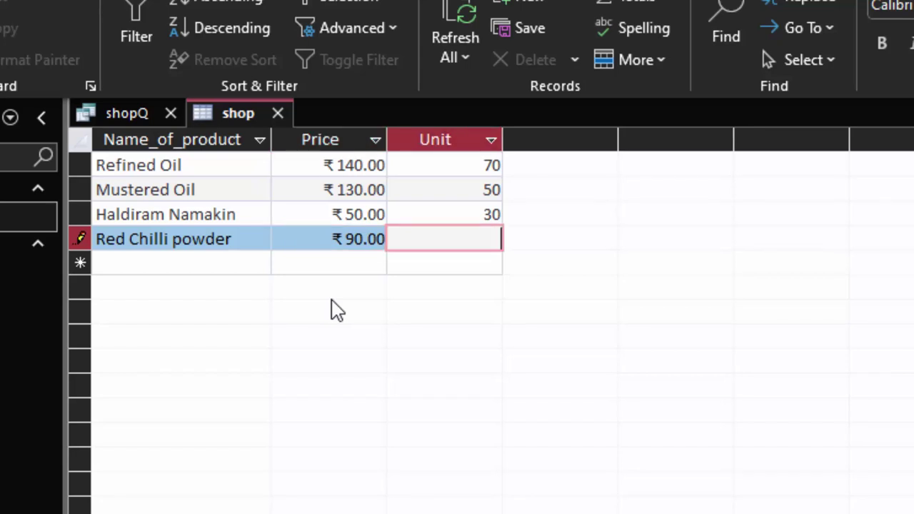
{"action": "type", "text": "20"}
{"action": "key", "text": "Tab"}
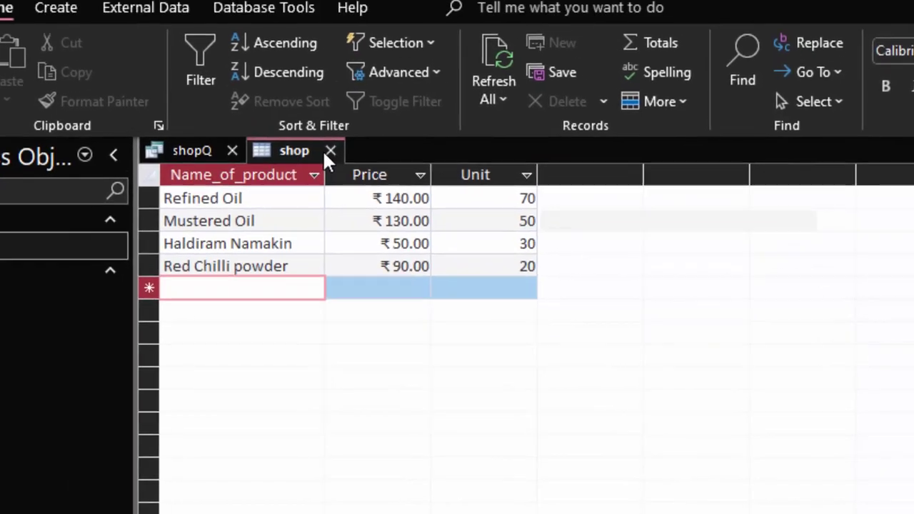
Step: Close the shop and shopQ tabs, then reopen the shop table to view all four products
{"action": "left_click", "coordinate": [277, 114]}
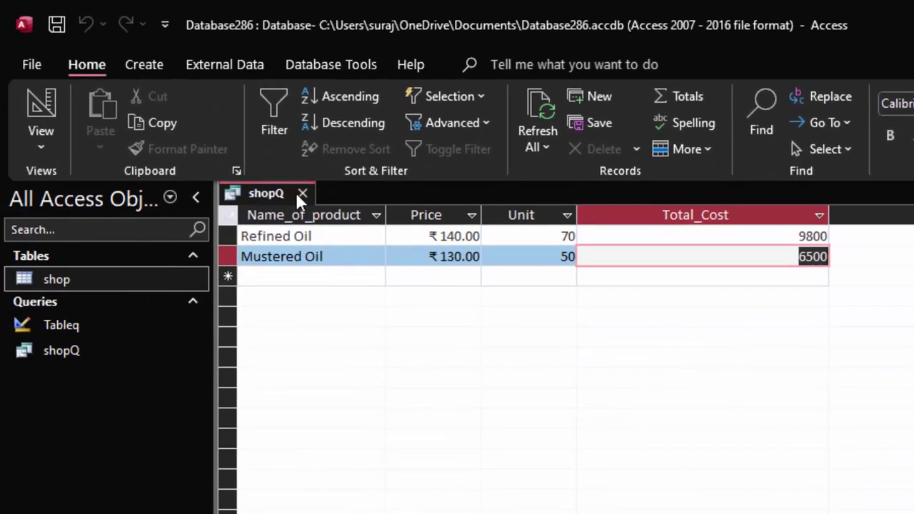
{"action": "left_click", "coordinate": [301, 194]}
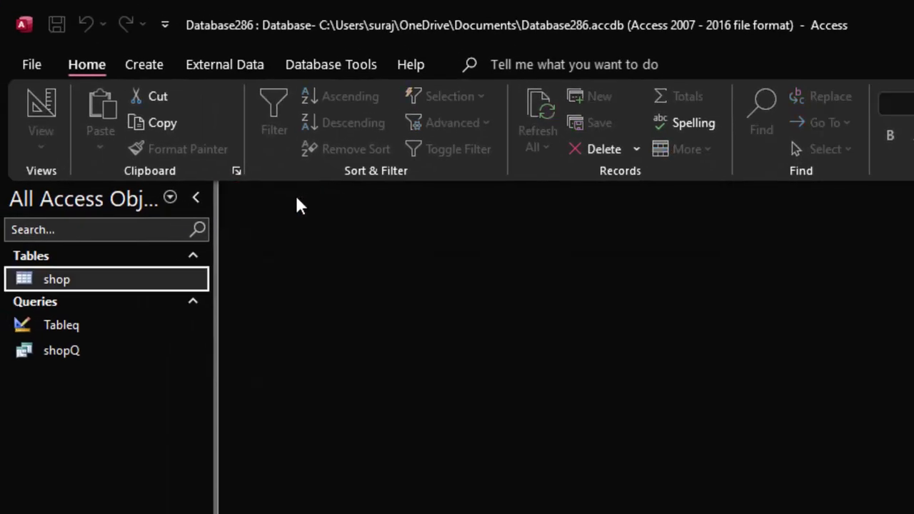
{"action": "double_click", "coordinate": [108, 352]}
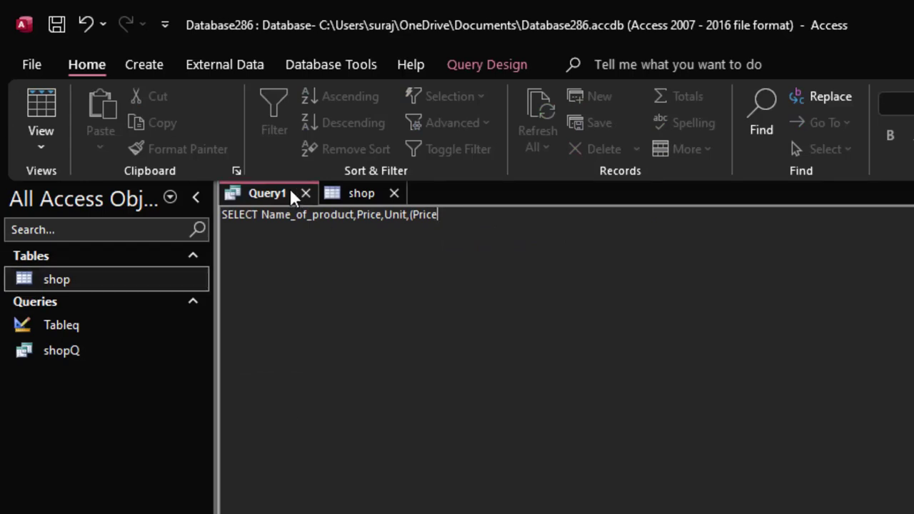
{"action": "left_click", "coordinate": [372, 193]}
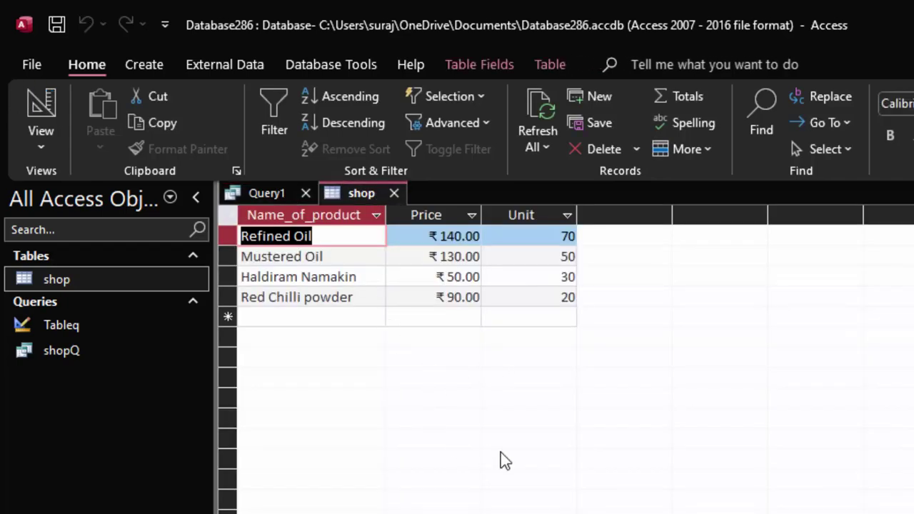